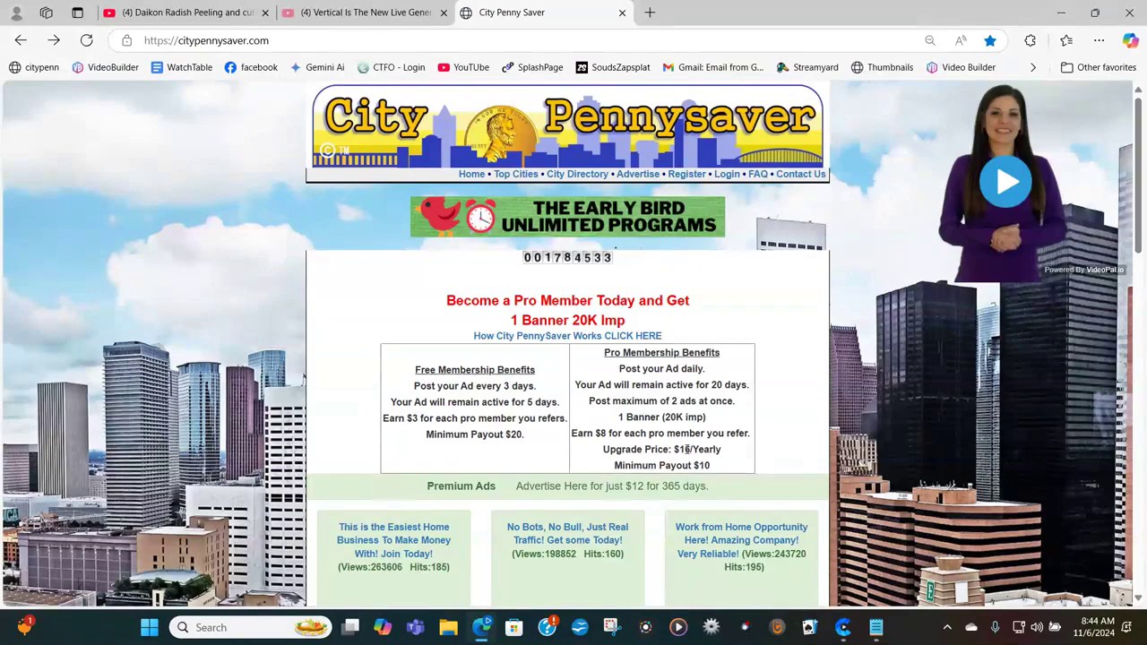
- Scroll down the home page to see the membership benefits table and Premium Ads
{"action": "scroll", "coordinate": [645, 438], "scroll_direction": "down", "scroll_amount": 5}
{"action": "scroll", "coordinate": [645, 437], "scroll_direction": "down", "scroll_amount": 6}
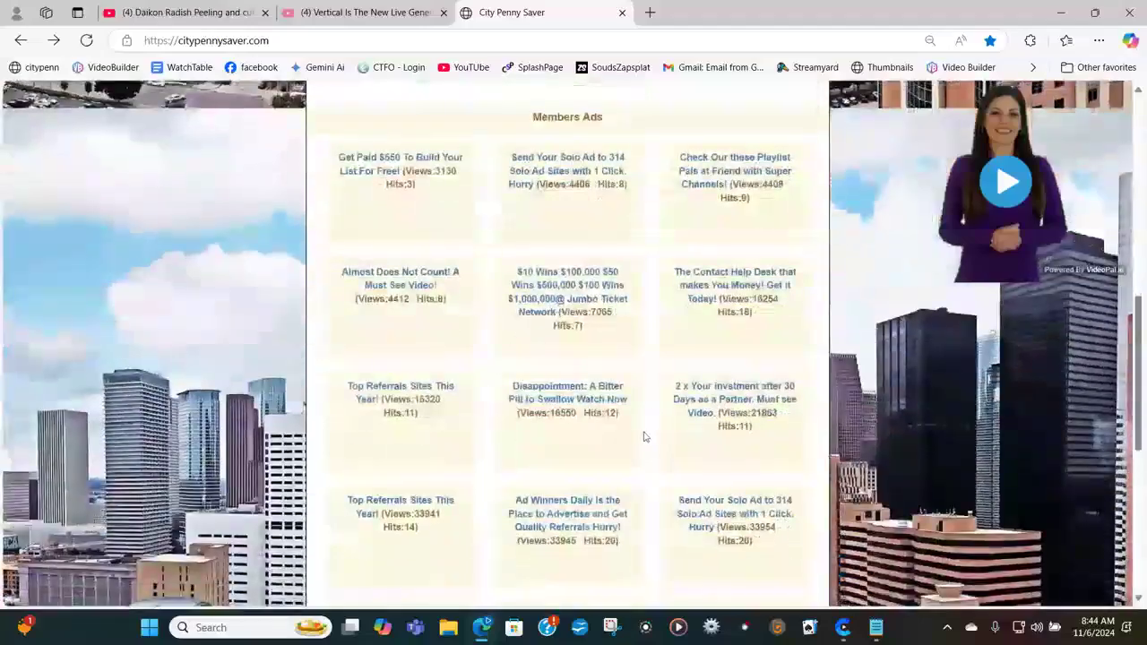
{"action": "scroll", "coordinate": [644, 437], "scroll_direction": "up", "scroll_amount": 10}
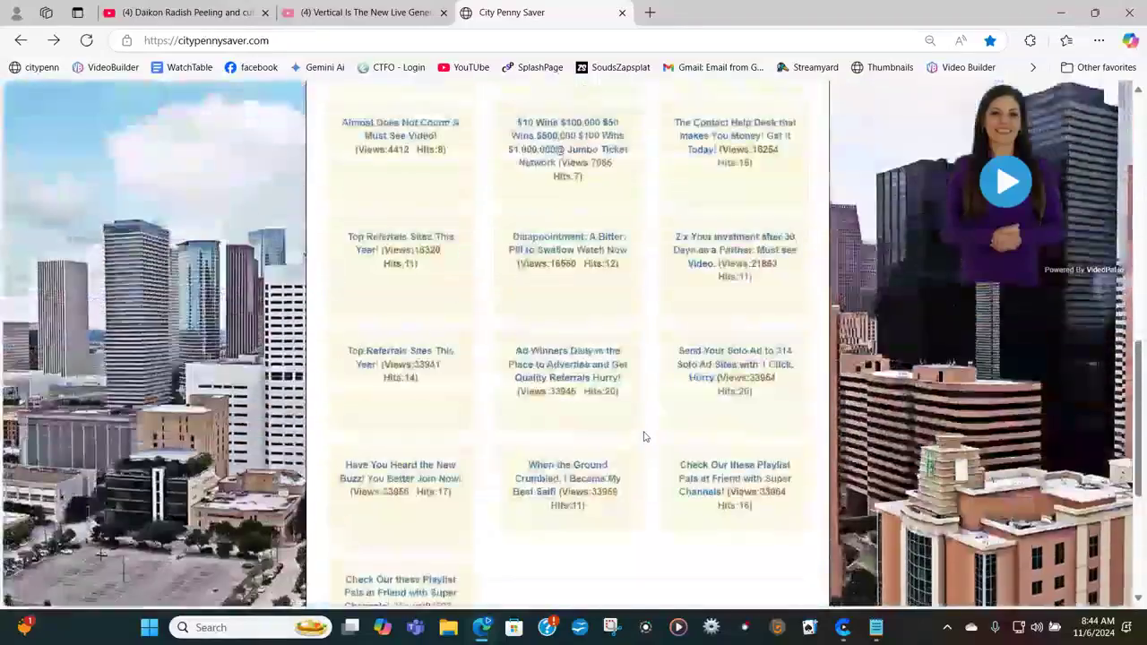
{"action": "scroll", "coordinate": [643, 436], "scroll_direction": "up", "scroll_amount": 4}
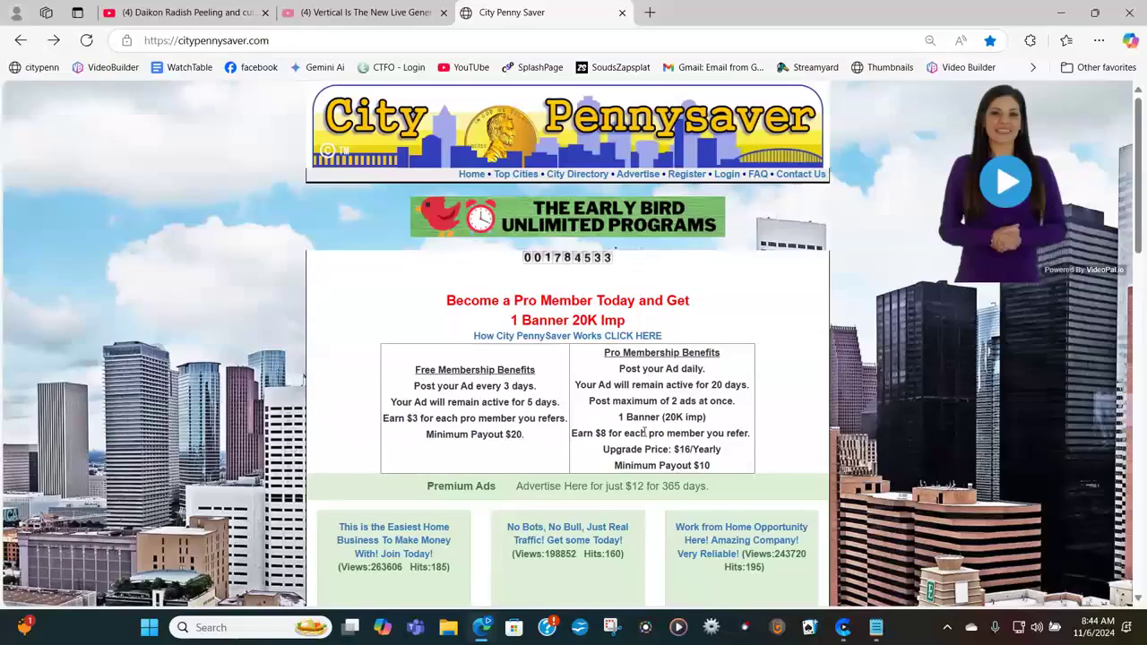
{"action": "scroll", "coordinate": [632, 408], "scroll_direction": "down", "scroll_amount": 3}
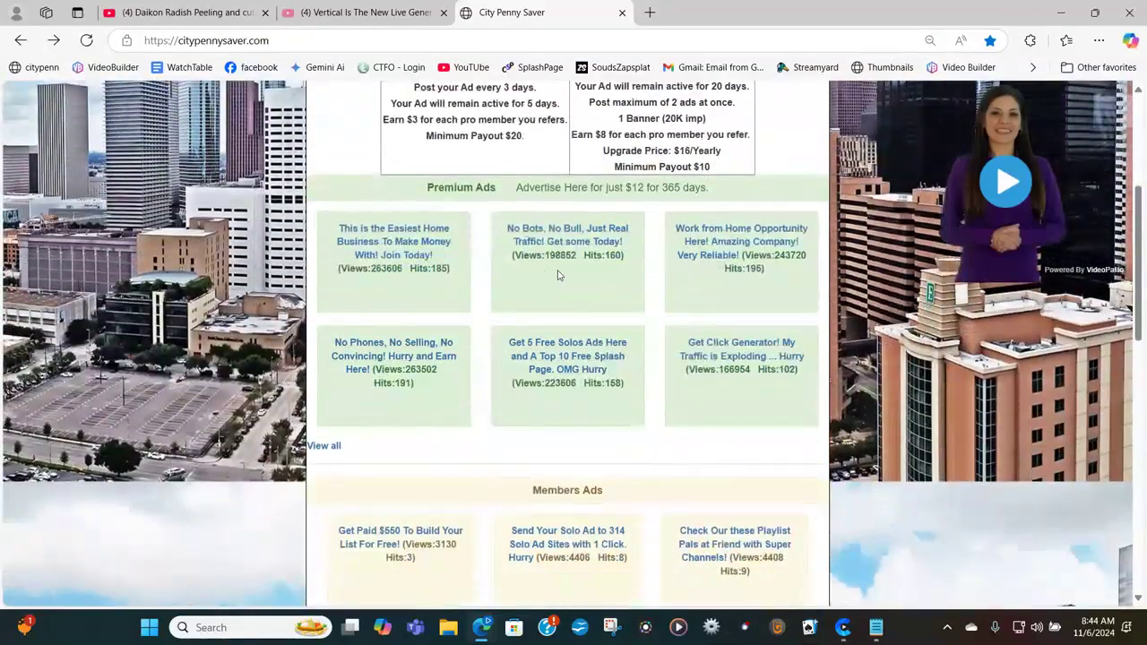
{"action": "scroll", "coordinate": [564, 275], "scroll_direction": "down", "scroll_amount": 2}
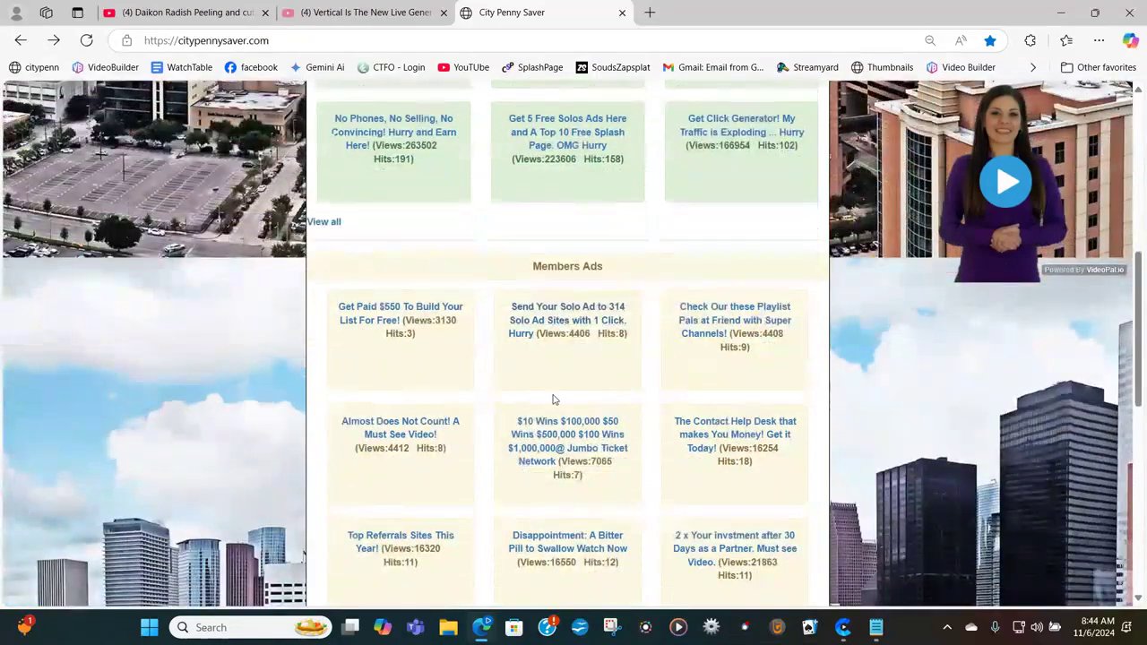
{"action": "scroll", "coordinate": [580, 478], "scroll_direction": "down", "scroll_amount": 4}
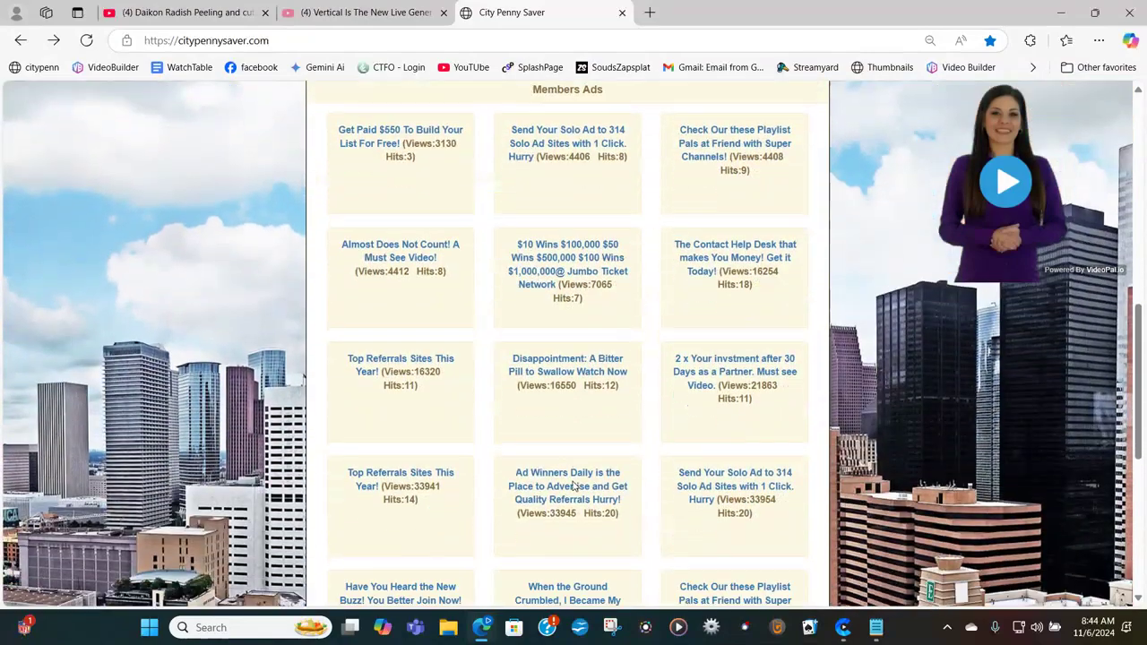
{"action": "scroll", "coordinate": [574, 484], "scroll_direction": "down", "scroll_amount": 2}
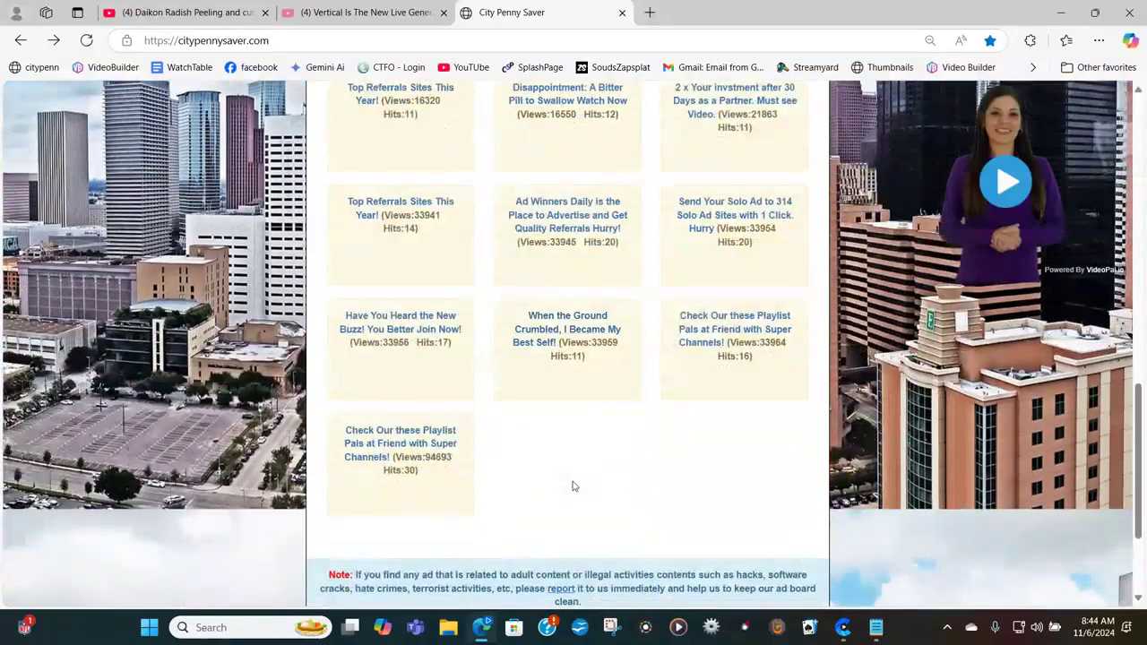
{"action": "scroll", "coordinate": [574, 487], "scroll_direction": "up", "scroll_amount": 5}
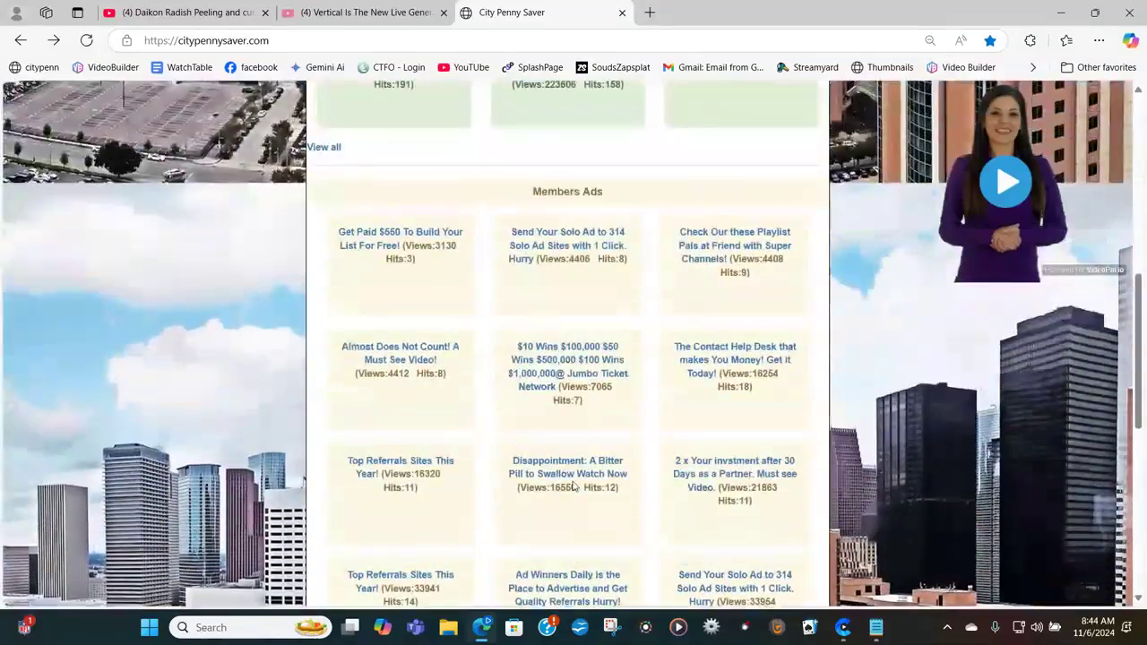
{"action": "scroll", "coordinate": [573, 486], "scroll_direction": "up", "scroll_amount": 2}
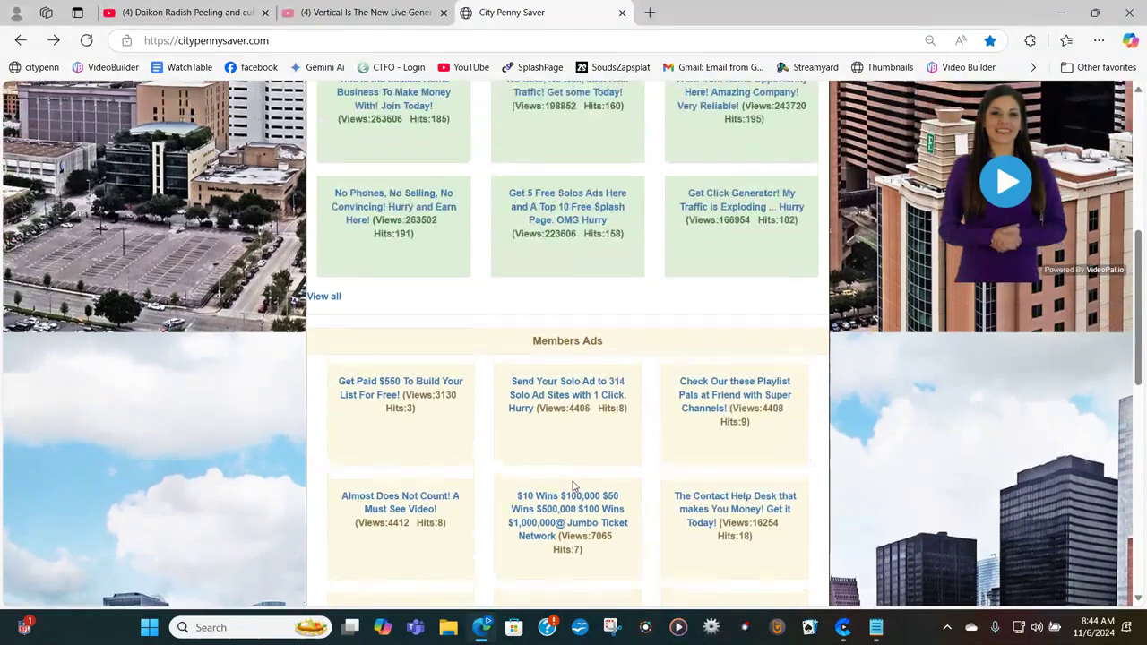
{"action": "scroll", "coordinate": [574, 487], "scroll_direction": "up", "scroll_amount": 6}
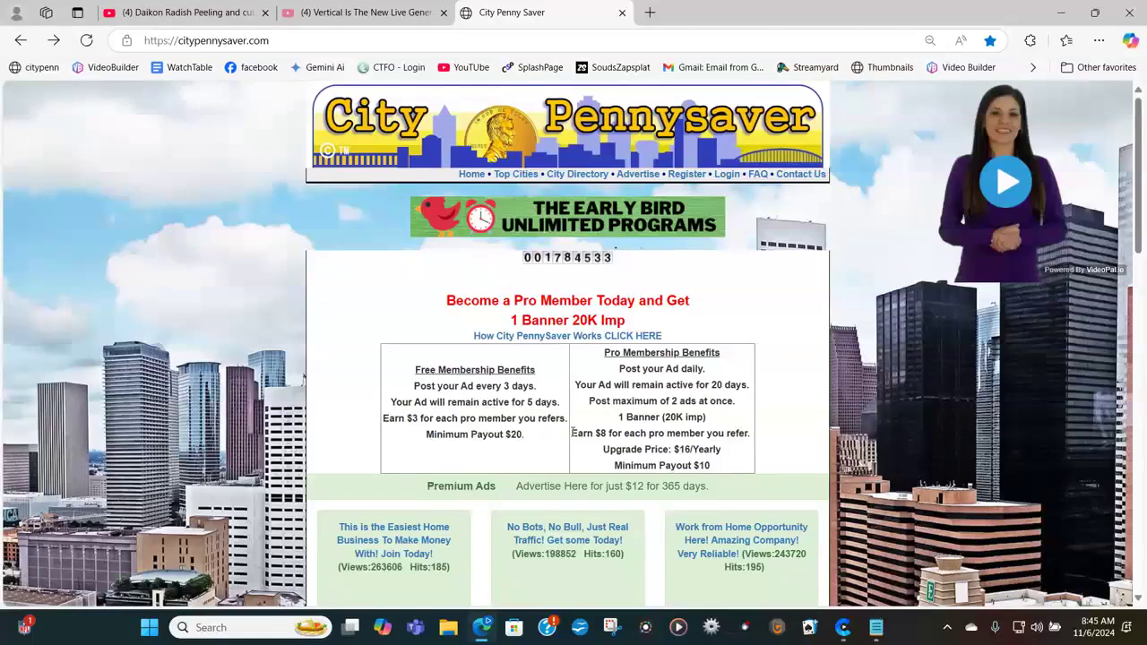
{"action": "scroll", "coordinate": [575, 432], "scroll_direction": "down", "scroll_amount": 3}
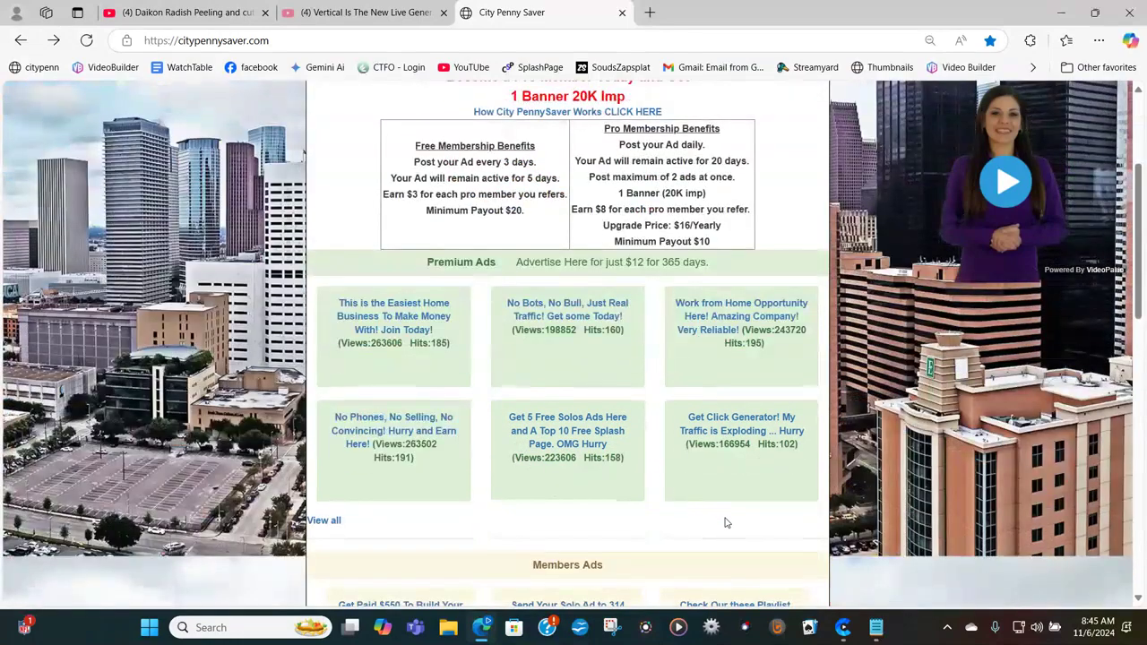
{"action": "scroll", "coordinate": [725, 523], "scroll_direction": "up", "scroll_amount": 3}
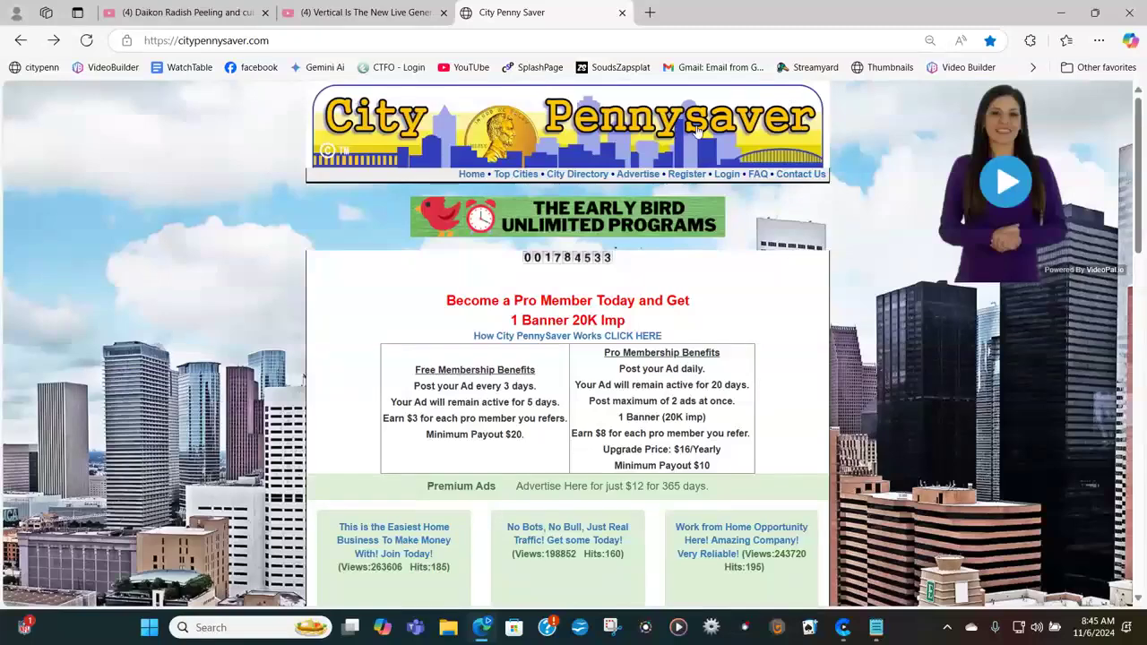
{"action": "left_click", "coordinate": [688, 175]}
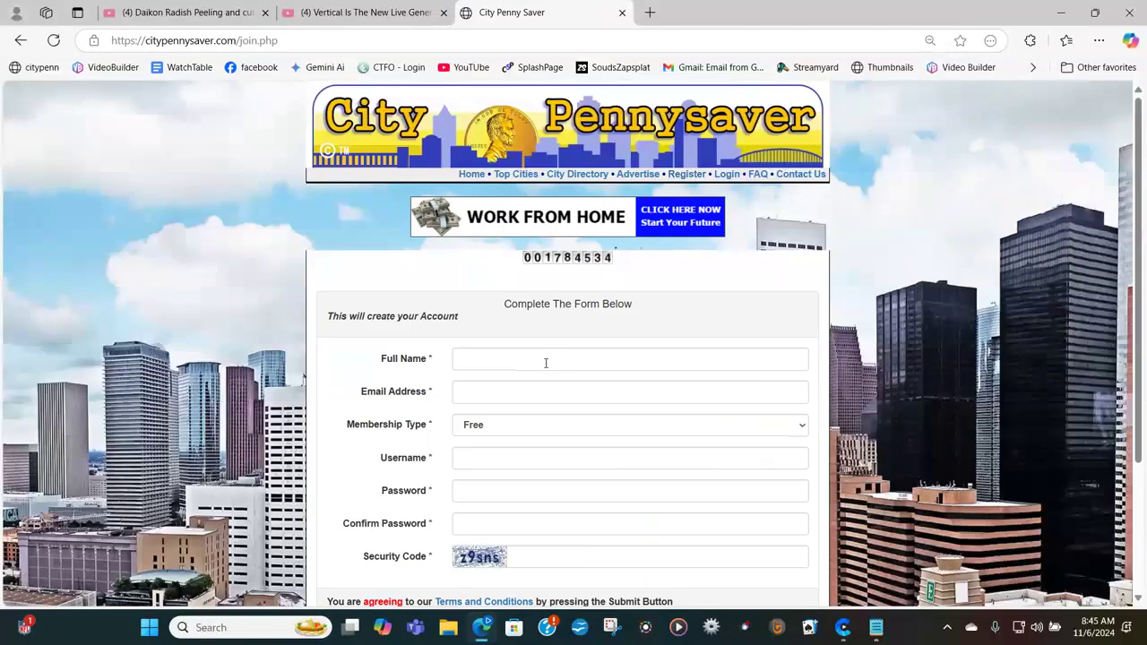
{"action": "scroll", "coordinate": [542, 362], "scroll_direction": "down", "scroll_amount": 2}
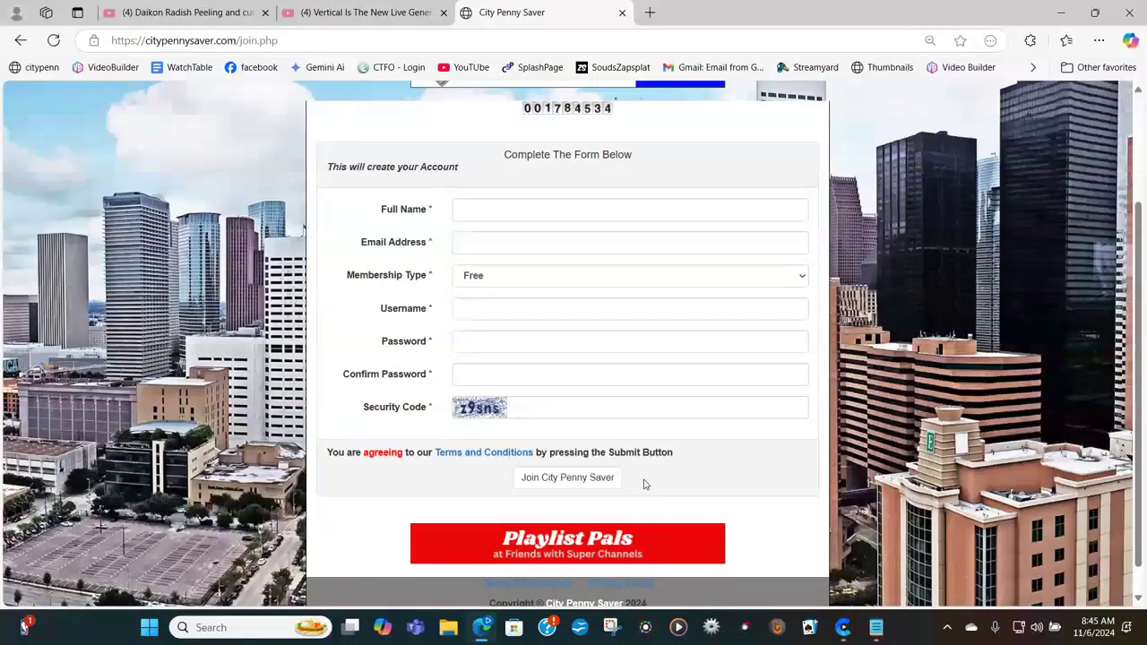
{"action": "scroll", "coordinate": [643, 484], "scroll_direction": "up", "scroll_amount": 2}
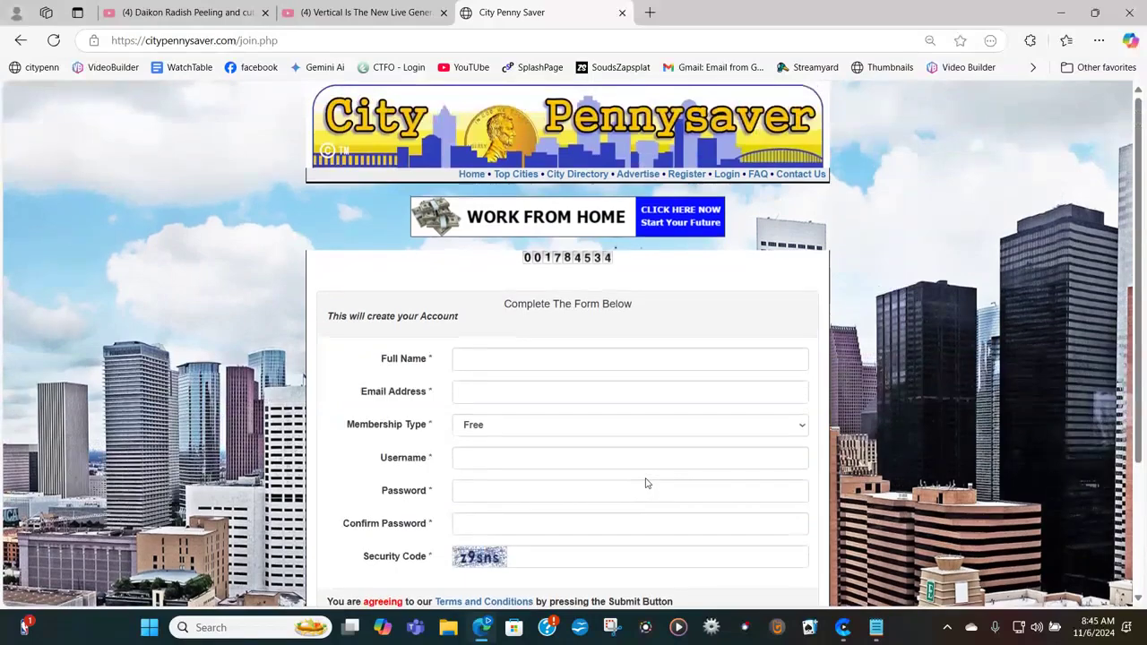
{"action": "left_click", "coordinate": [472, 175]}
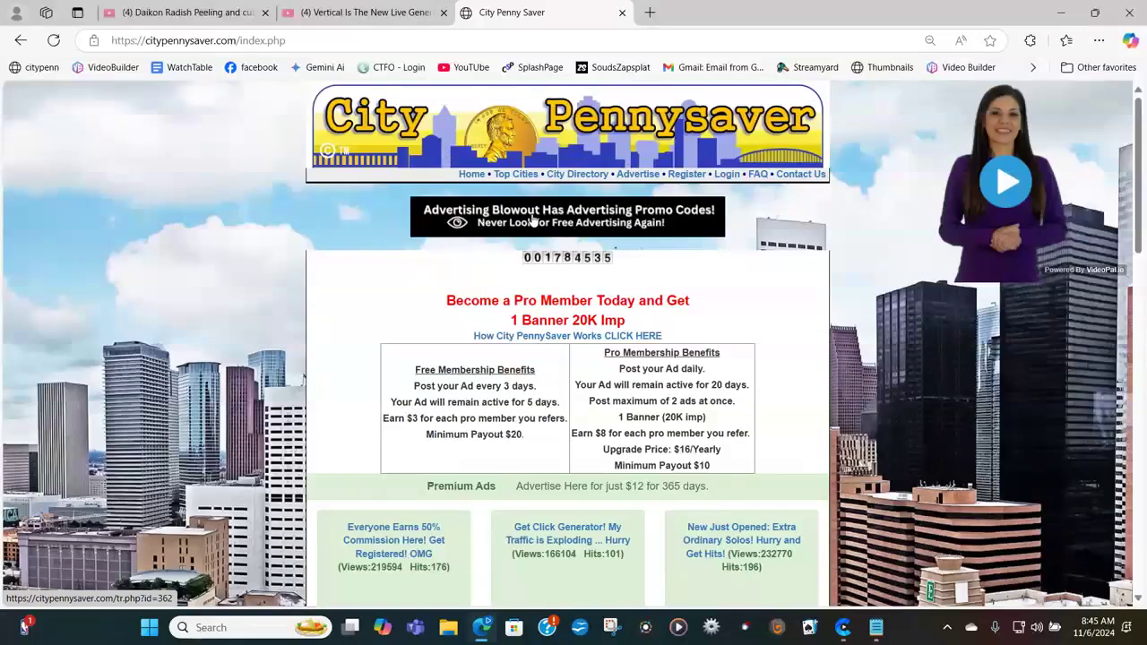
- Log in with the saved member credentials and go to the Ad Board via Ad Details
{"action": "left_click", "coordinate": [730, 176]}
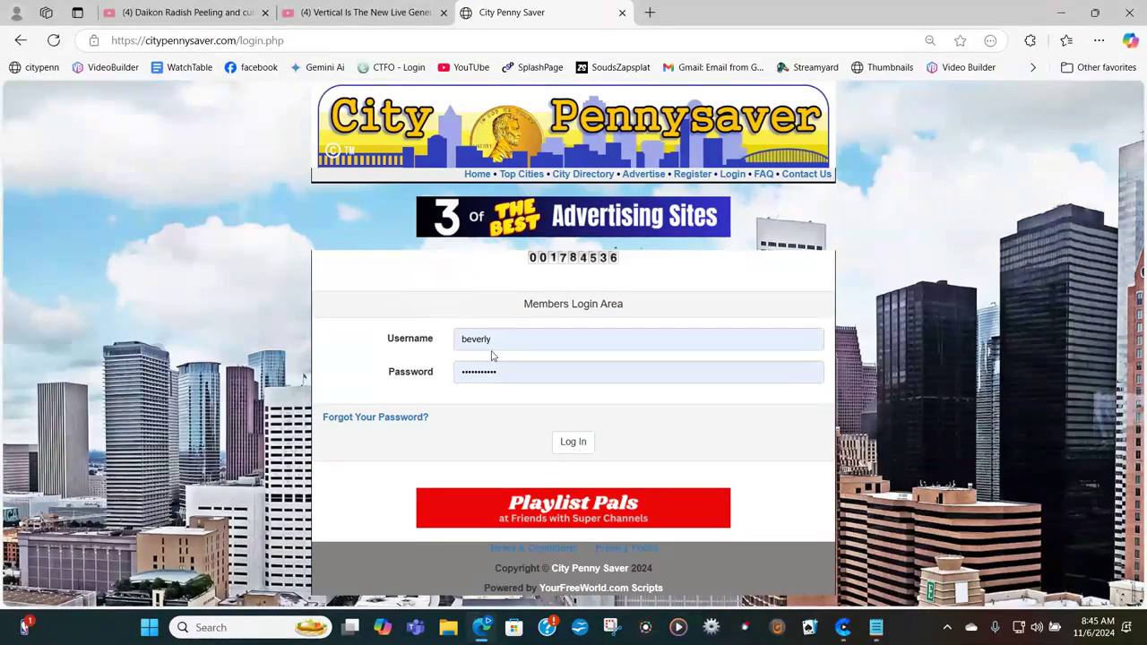
{"action": "left_click", "coordinate": [572, 444]}
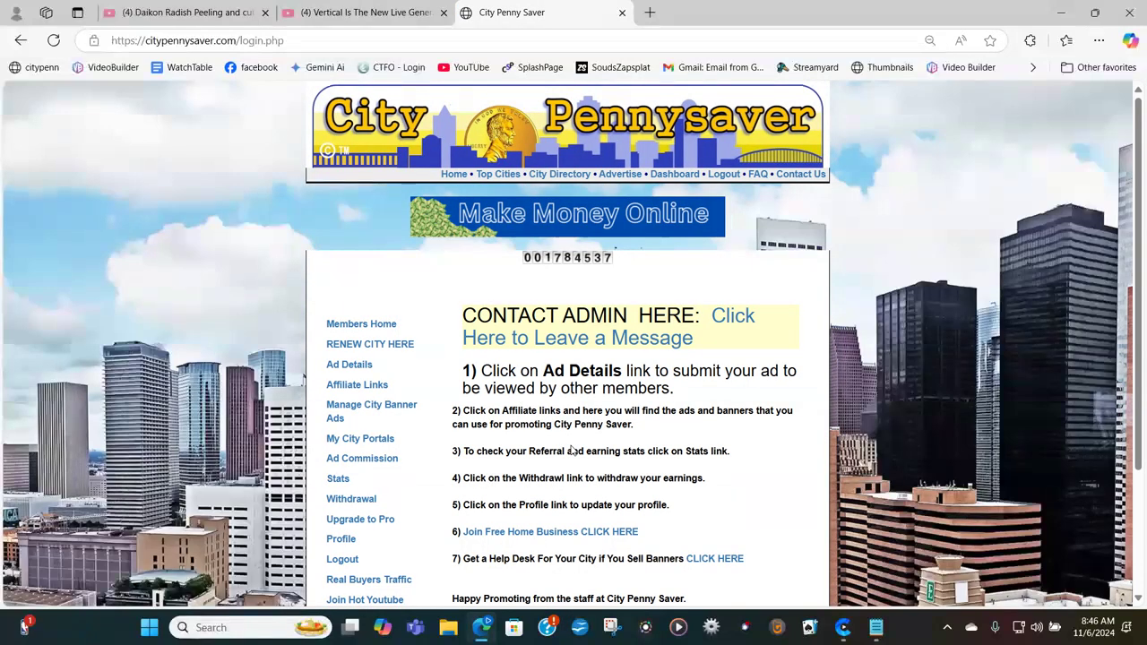
{"action": "left_click", "coordinate": [351, 371]}
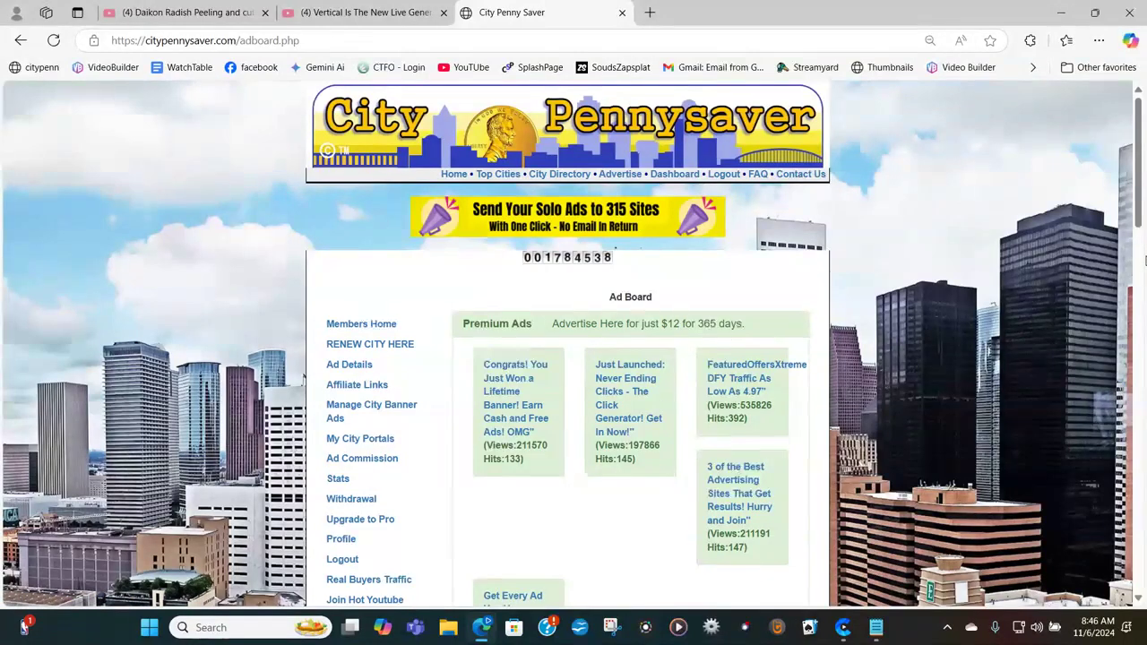
- Scroll down to the Add your Text Ad form and bring up the Notepad notes
{"action": "scroll", "coordinate": [1145, 276], "scroll_direction": "down", "scroll_amount": 10}
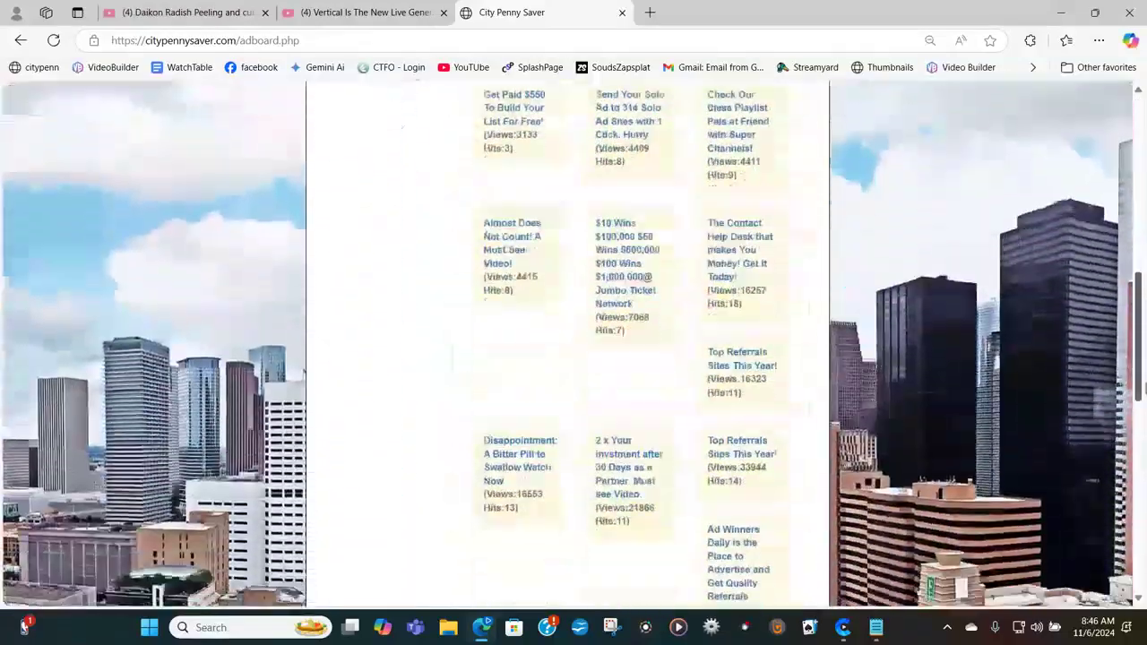
{"action": "scroll", "coordinate": [574, 344], "scroll_direction": "down", "scroll_amount": 9}
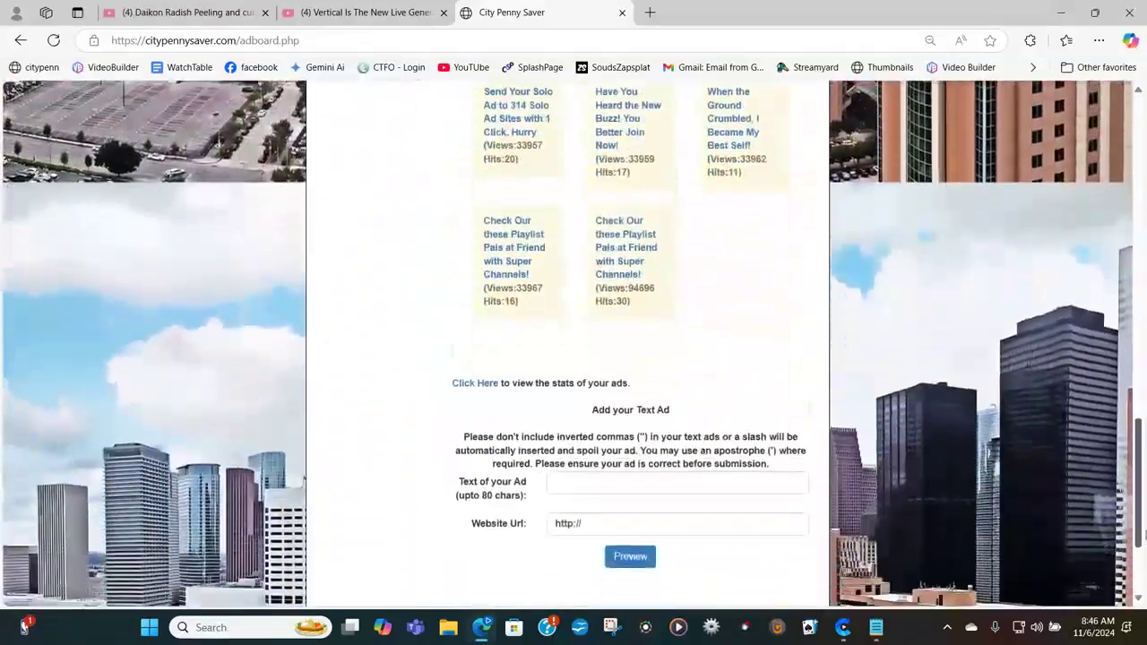
{"action": "scroll", "coordinate": [807, 541], "scroll_direction": "down", "scroll_amount": 2}
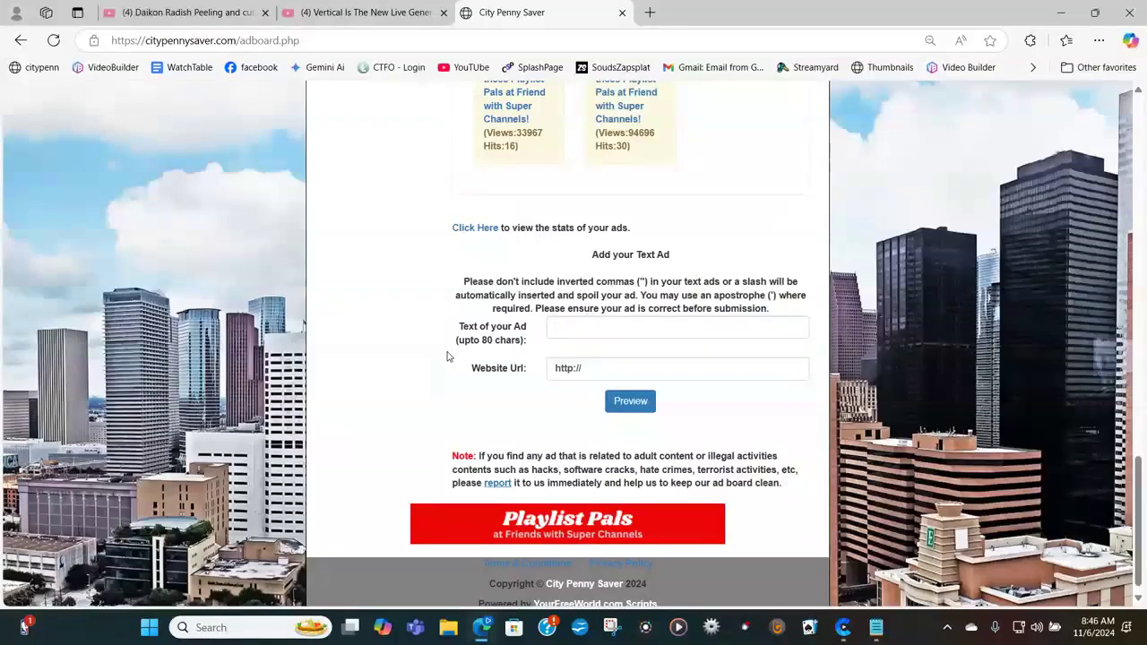
{"action": "left_click", "coordinate": [875, 627]}
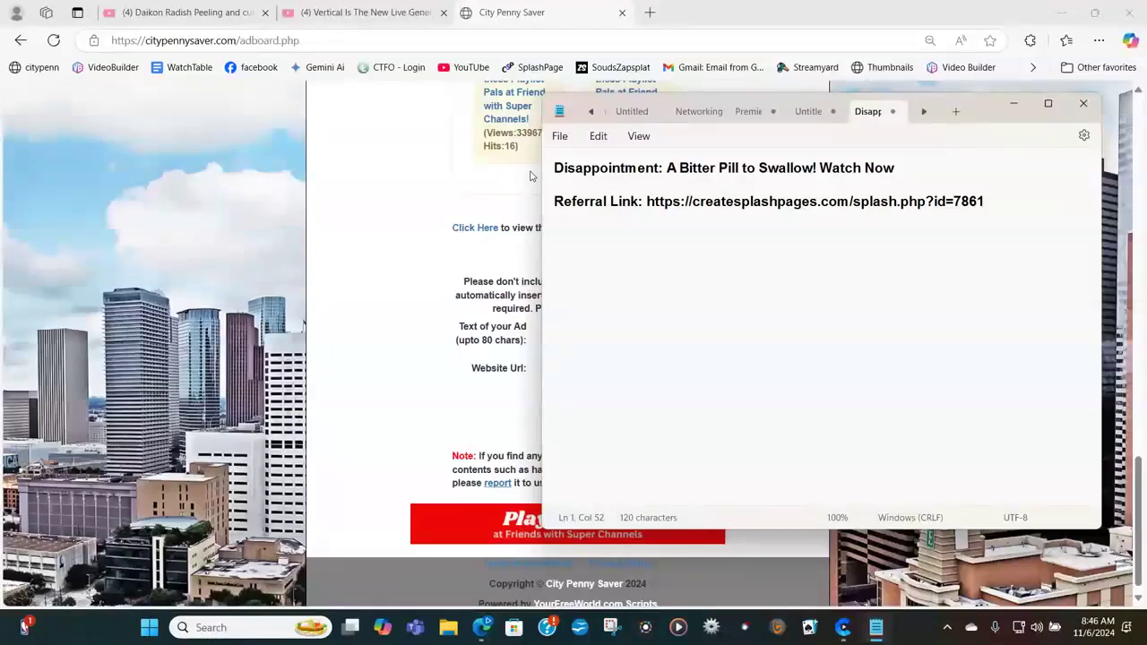
- Copy the headline from Notepad into the Text of your Ad field
{"action": "left_click_drag", "start_coordinate": [554, 168], "coordinate": [899, 167]}
{"action": "right_click", "coordinate": [893, 168]}
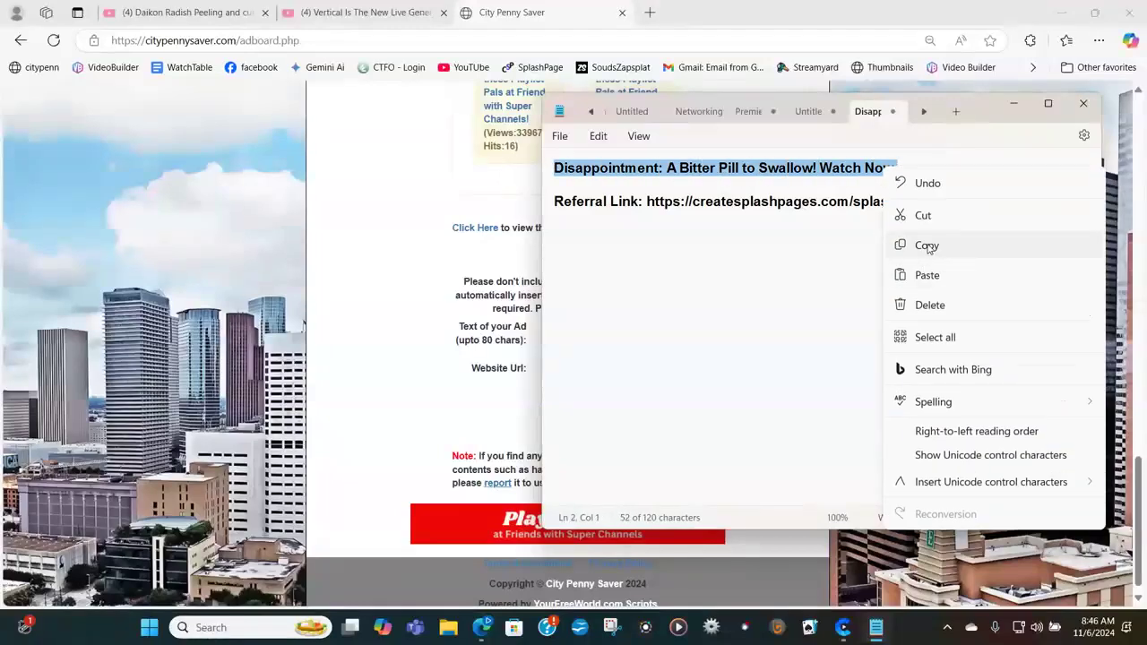
{"action": "left_click", "coordinate": [929, 246]}
{"action": "left_click", "coordinate": [1014, 103]}
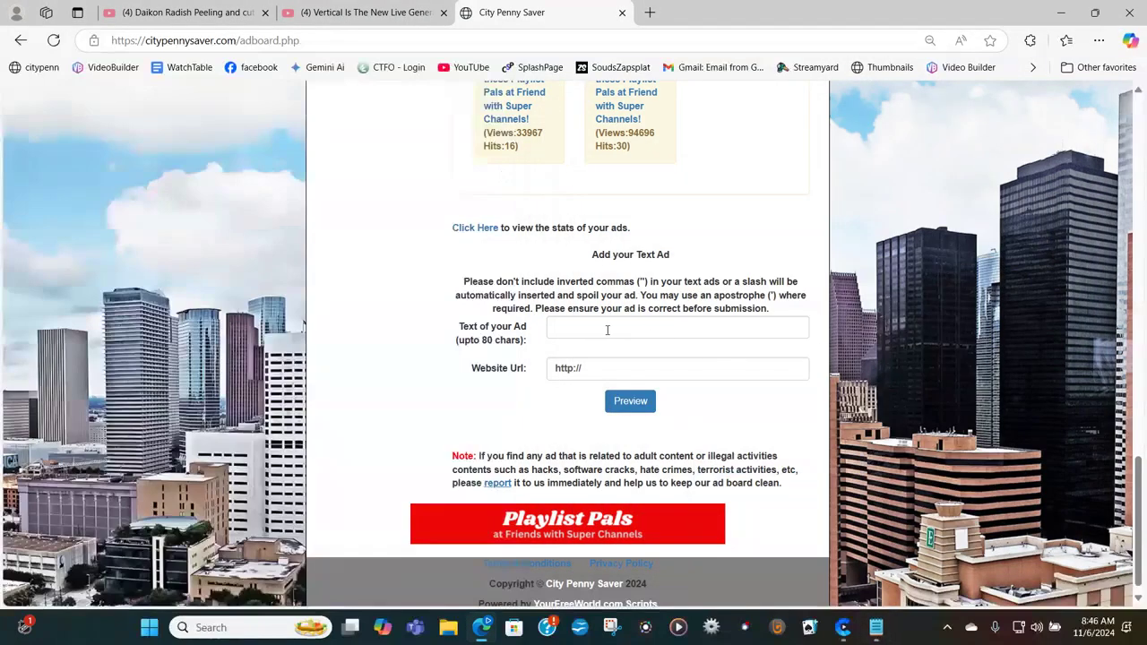
{"action": "left_click", "coordinate": [602, 327]}
{"action": "key", "text": "ctrl+v"}
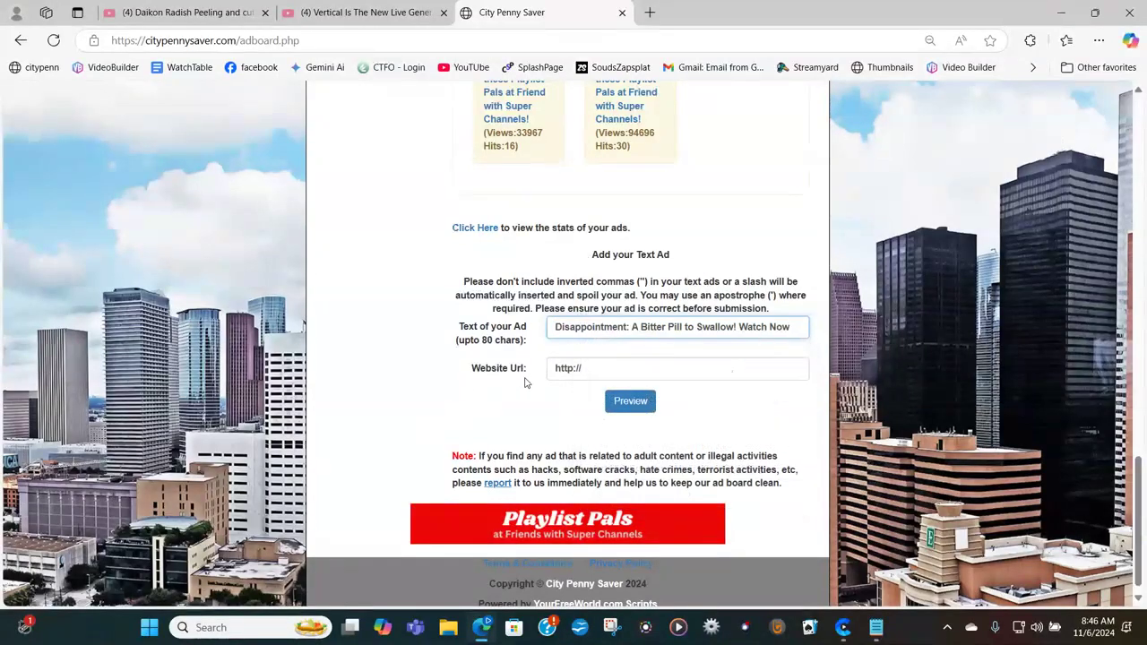
{"action": "left_click", "coordinate": [876, 628]}
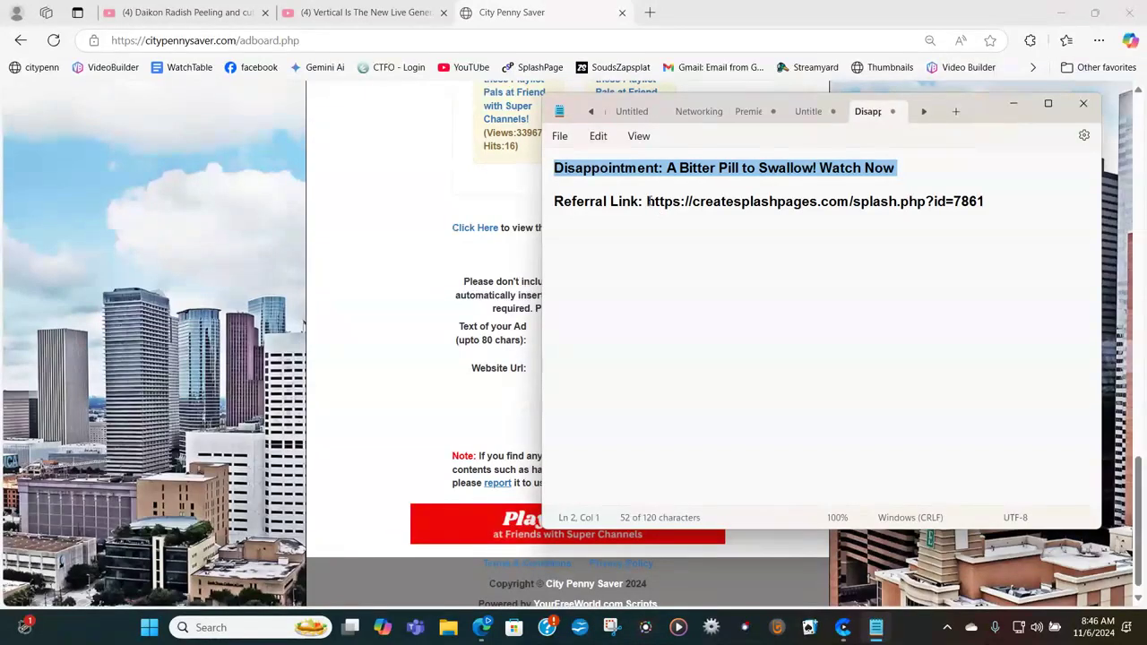
{"action": "left_click_drag", "start_coordinate": [647, 200], "coordinate": [986, 208]}
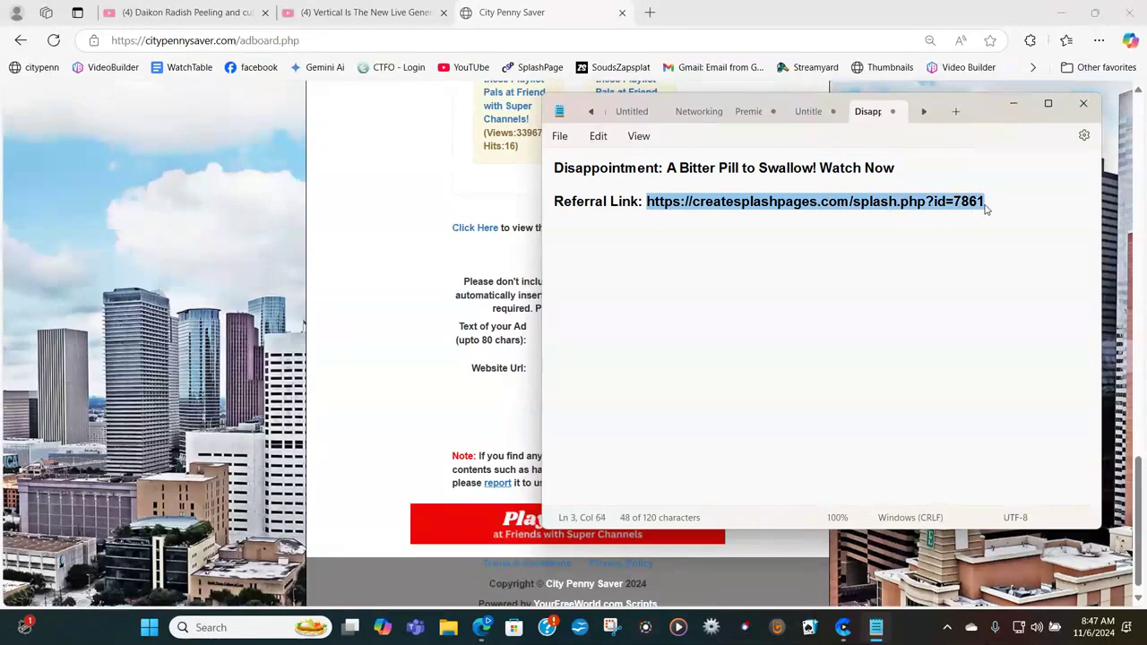
{"action": "right_click", "coordinate": [898, 208]}
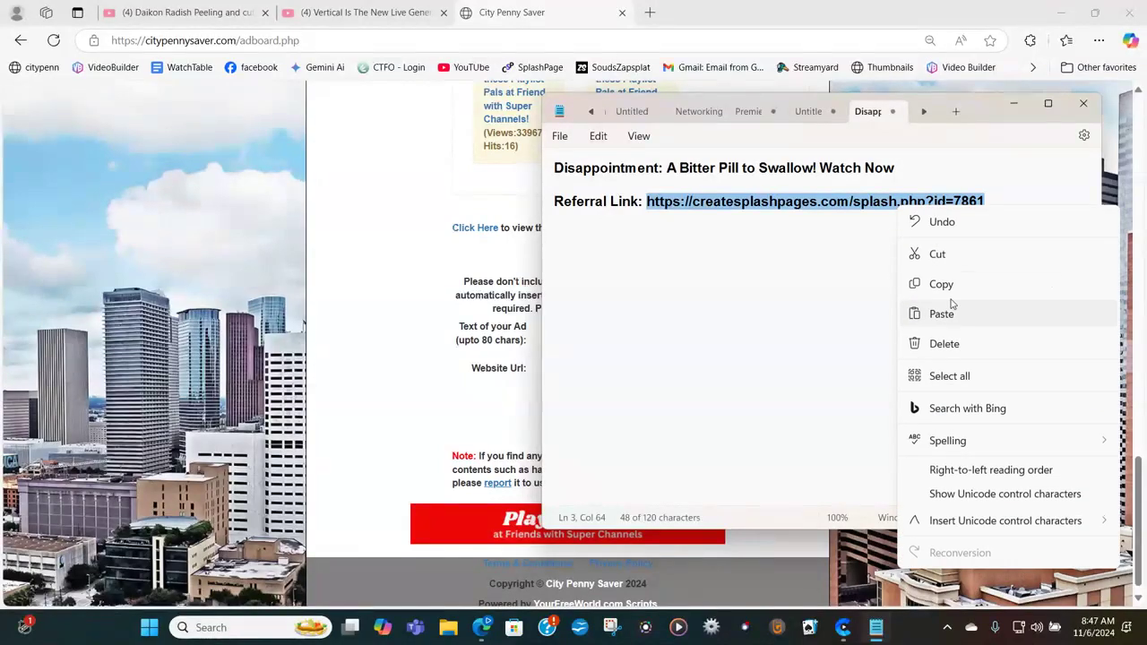
{"action": "left_click", "coordinate": [932, 283]}
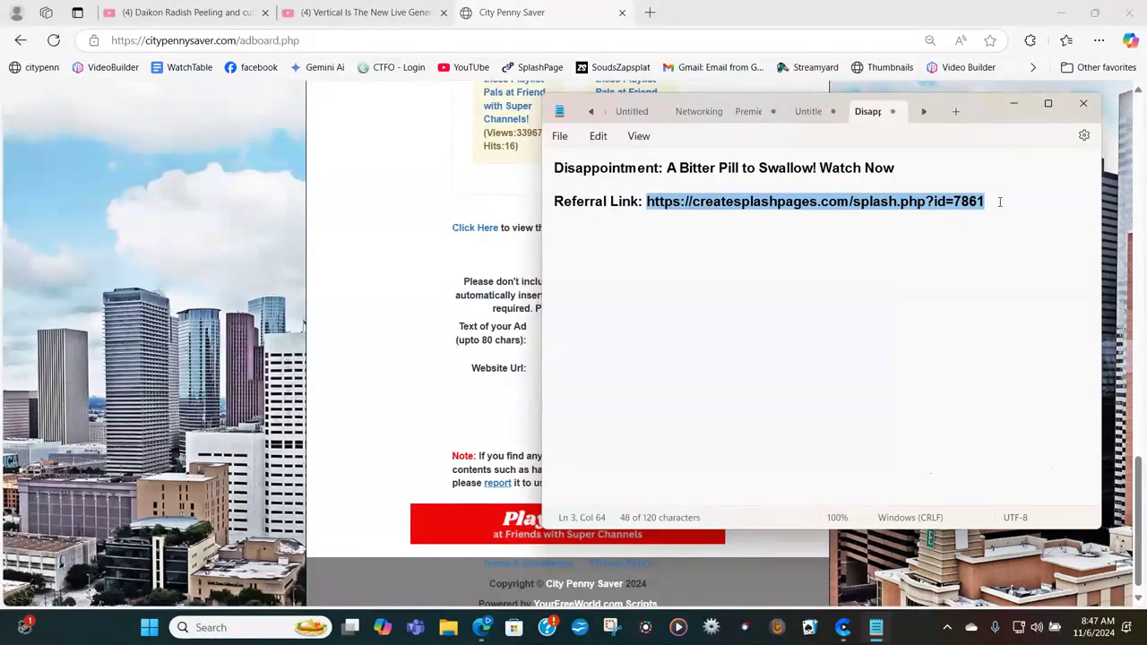
{"action": "left_click", "coordinate": [1014, 104]}
- Paste the referral link into the Website Url field, preview the ad, and test its link
{"action": "double_click", "coordinate": [602, 372]}
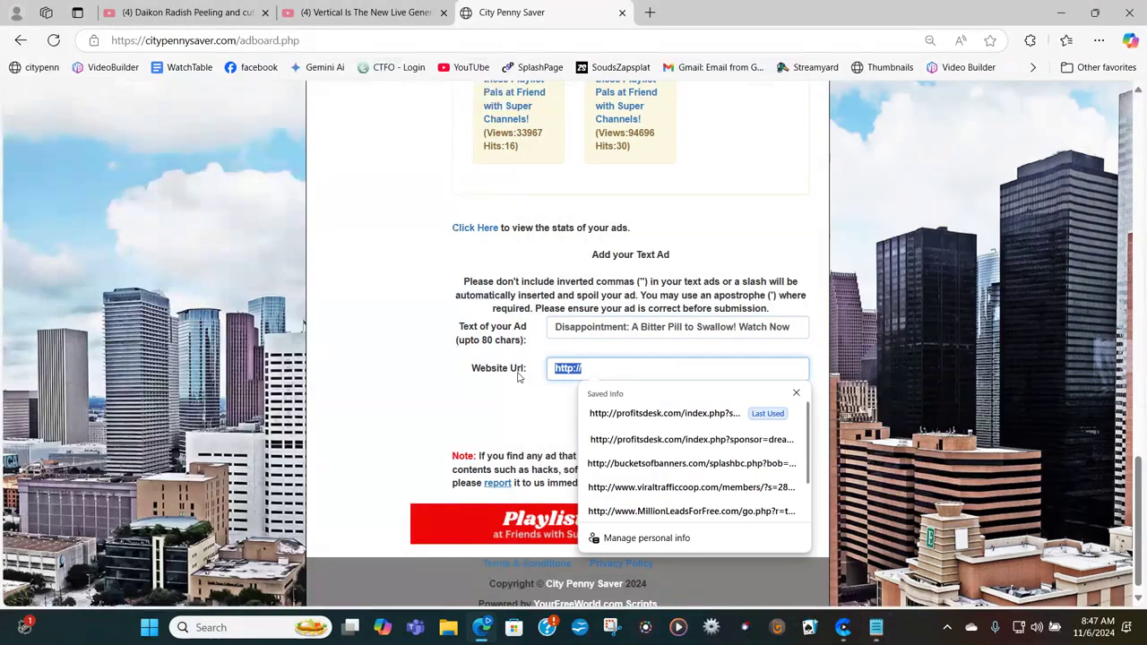
{"action": "key", "text": "ctrl+v"}
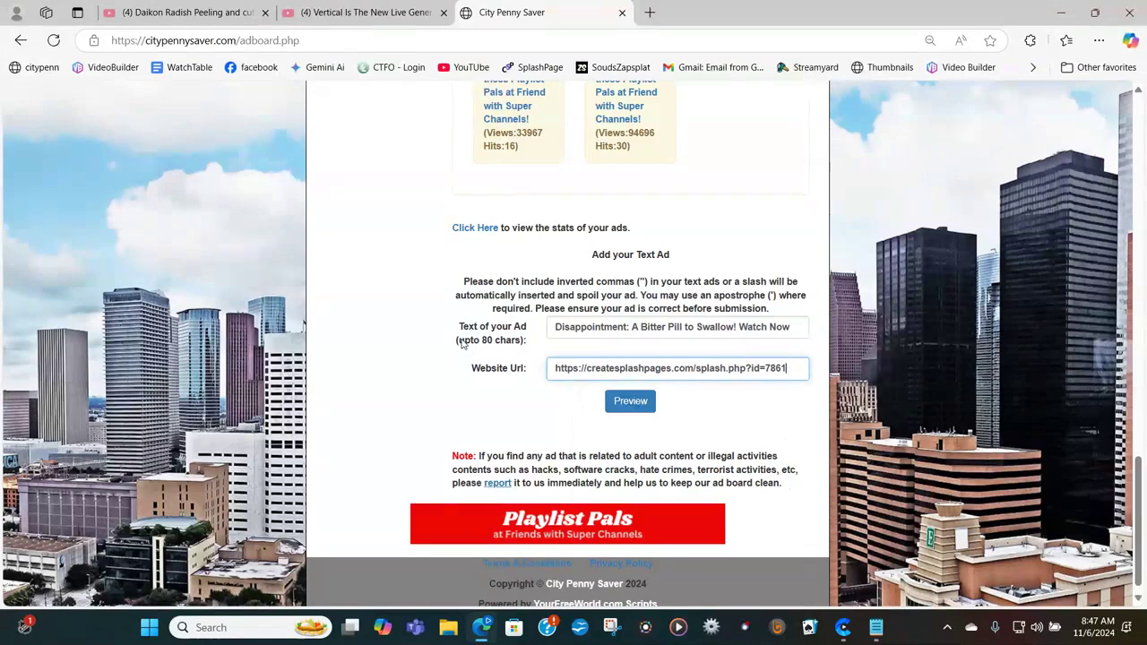
{"action": "left_click", "coordinate": [634, 403]}
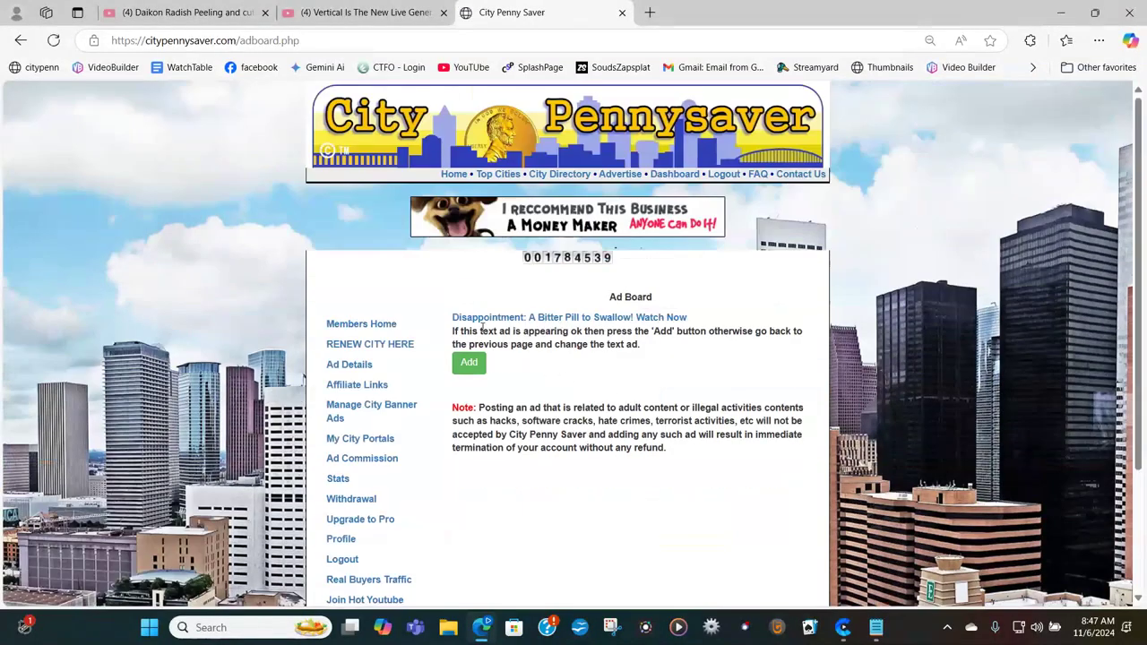
{"action": "left_click", "coordinate": [540, 321]}
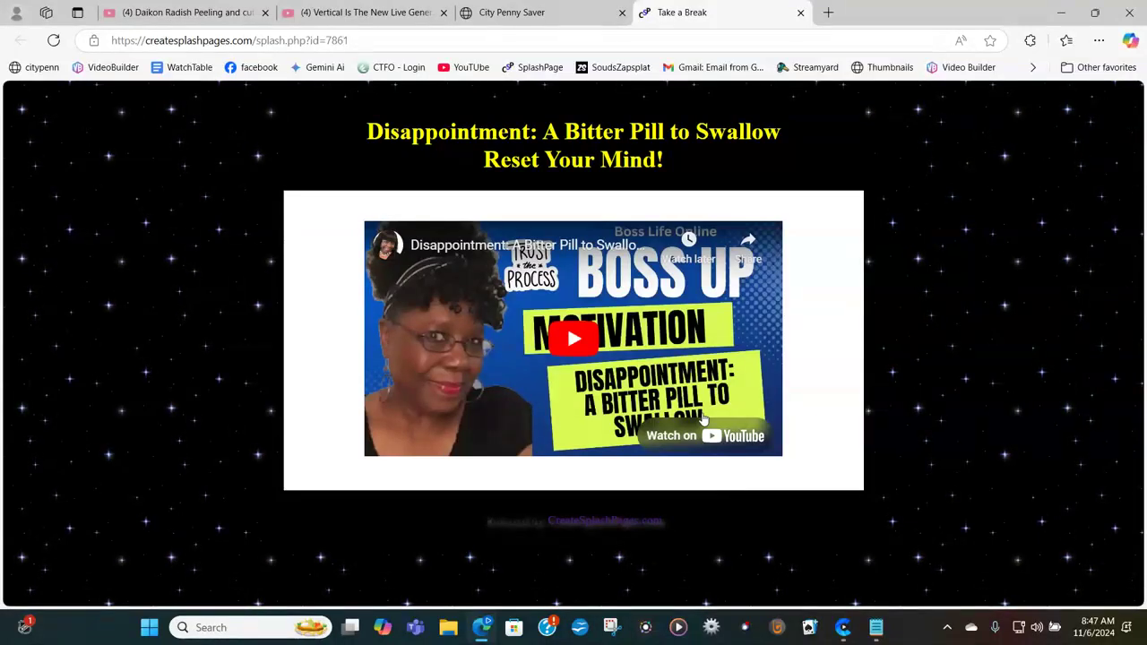
- Close the splash page tab and add the text ad to the Ad Board
{"action": "left_click", "coordinate": [802, 12]}
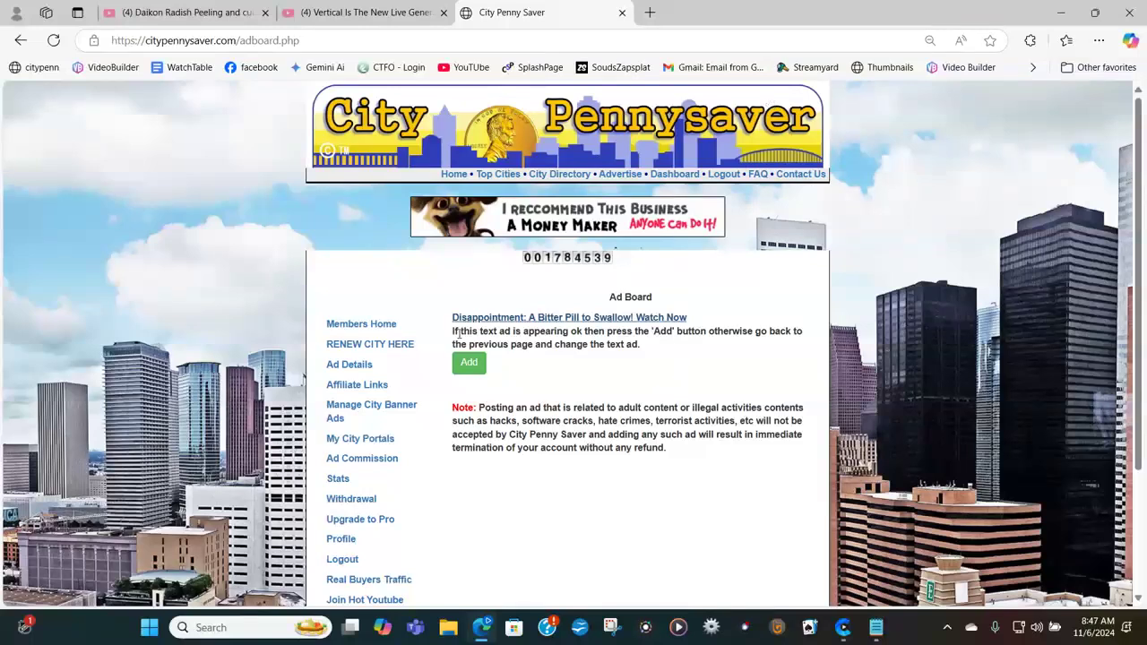
{"action": "left_click", "coordinate": [470, 363]}
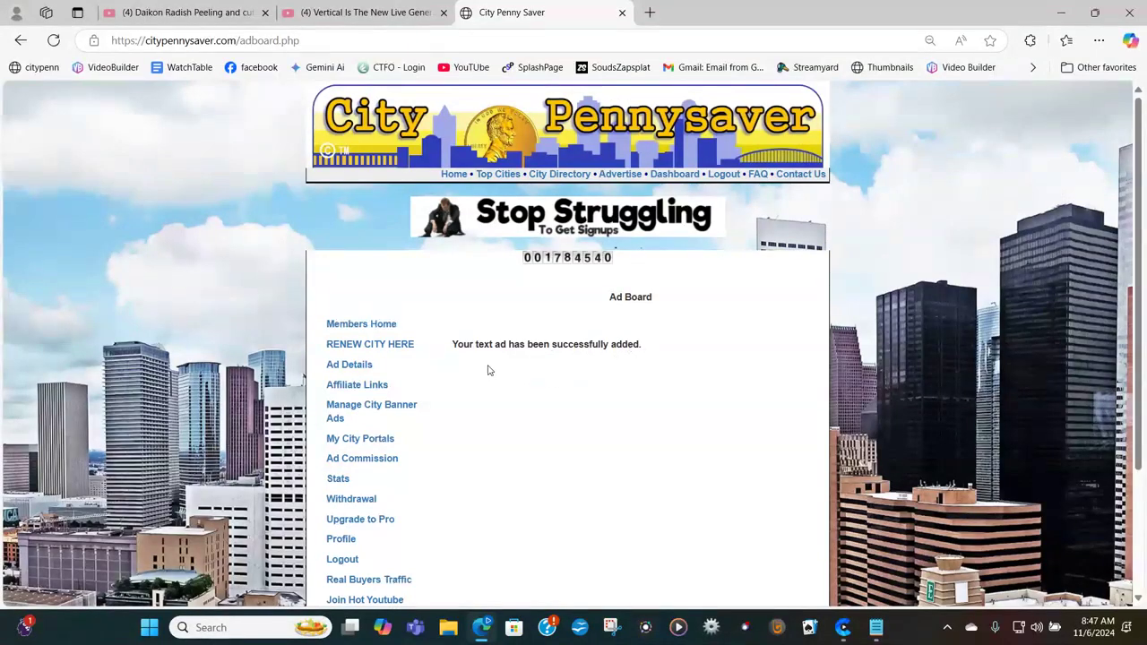
- Return to the home page and open the new Disappointment ad under Members Ads
{"action": "left_click", "coordinate": [451, 178]}
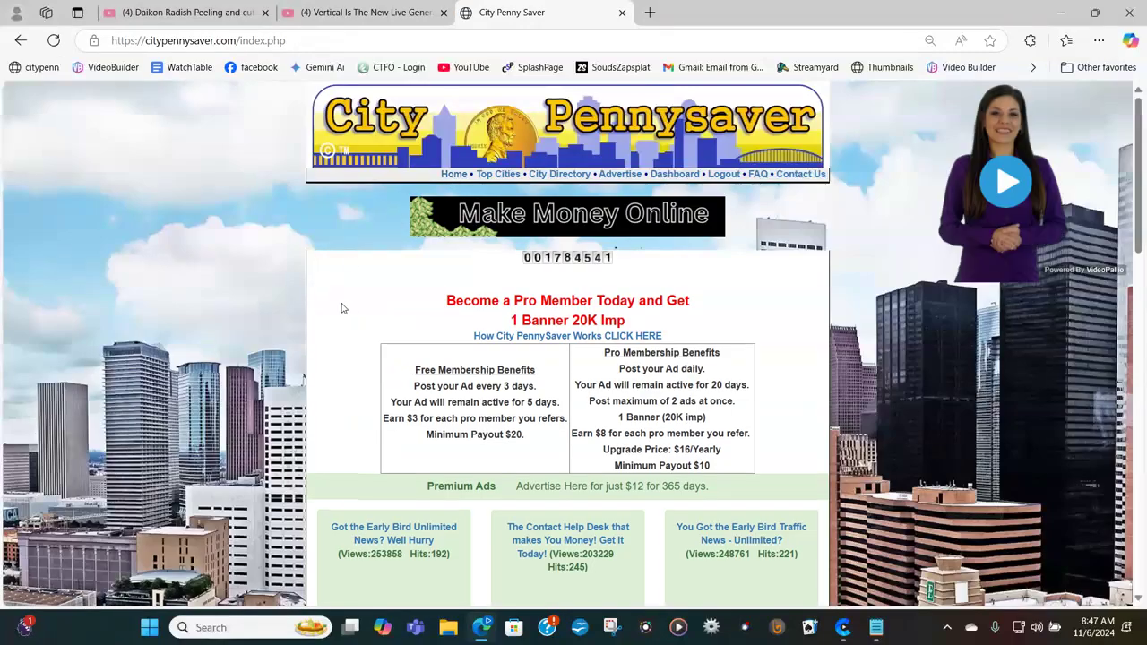
{"action": "scroll", "coordinate": [345, 308], "scroll_direction": "down", "scroll_amount": 6}
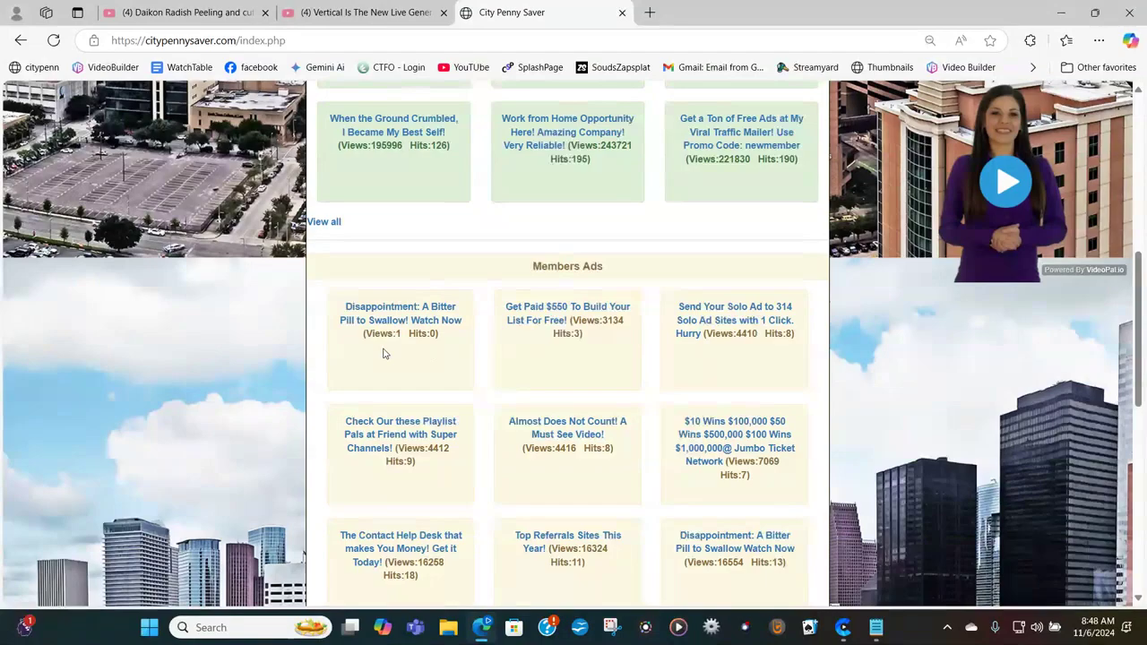
{"action": "scroll", "coordinate": [383, 353], "scroll_direction": "down", "scroll_amount": 3}
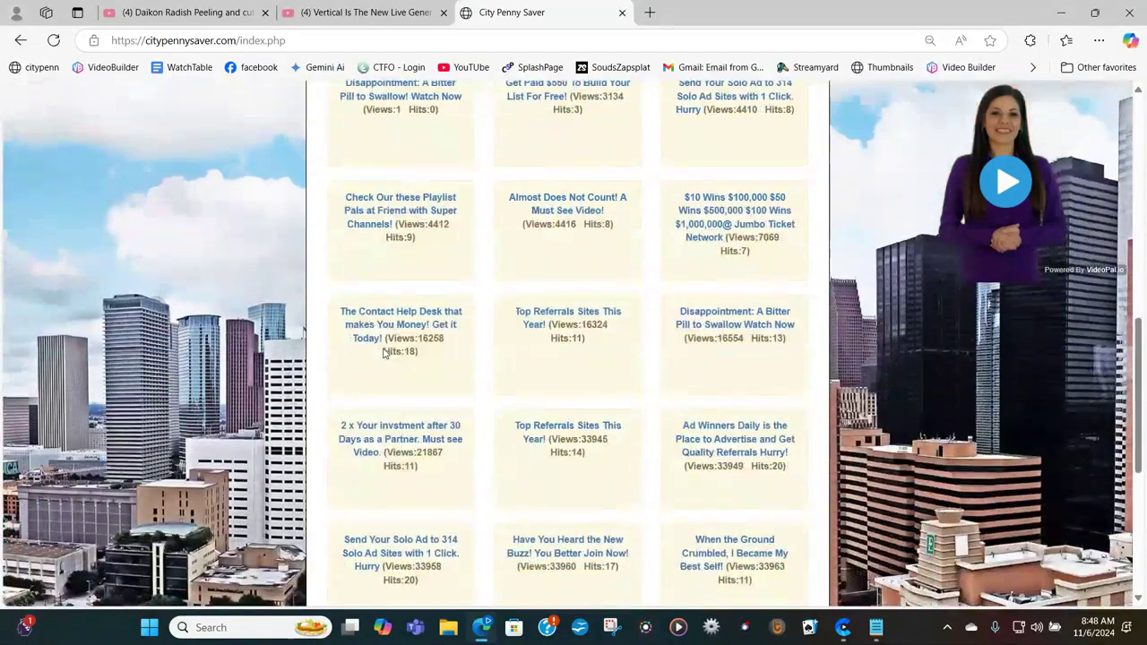
{"action": "left_click", "coordinate": [736, 333]}
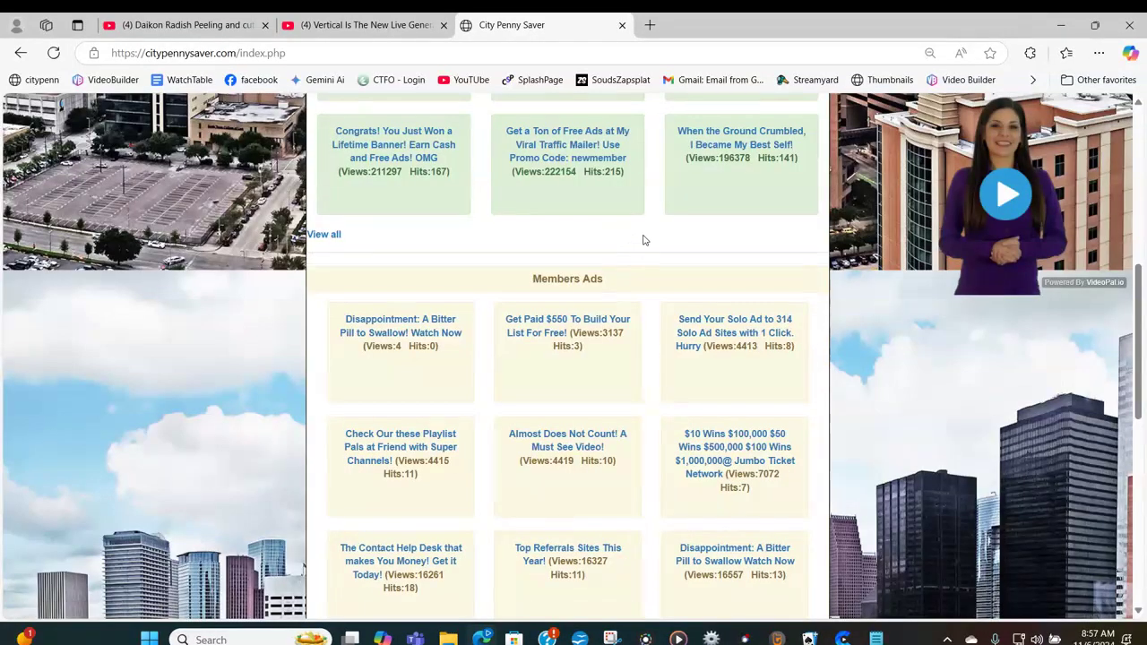
- Scroll further through Members Ads and open the 'Check Our these Playlist Pals' ad
{"action": "scroll", "coordinate": [642, 241], "scroll_direction": "down", "scroll_amount": 2}
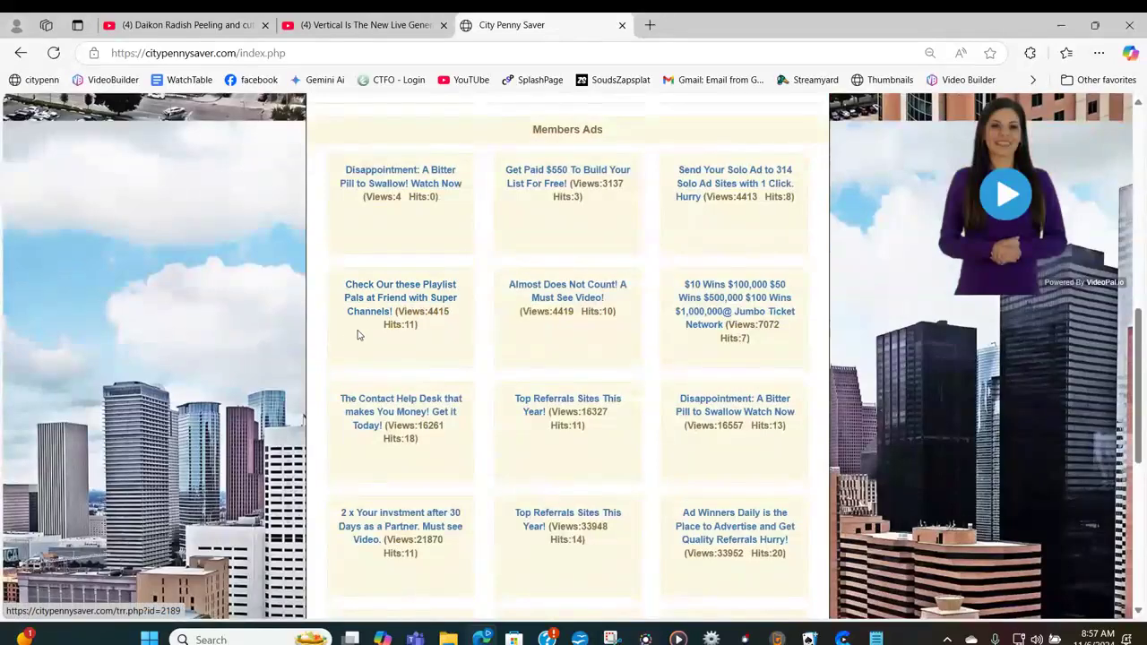
{"action": "scroll", "coordinate": [358, 328], "scroll_direction": "down", "scroll_amount": 1}
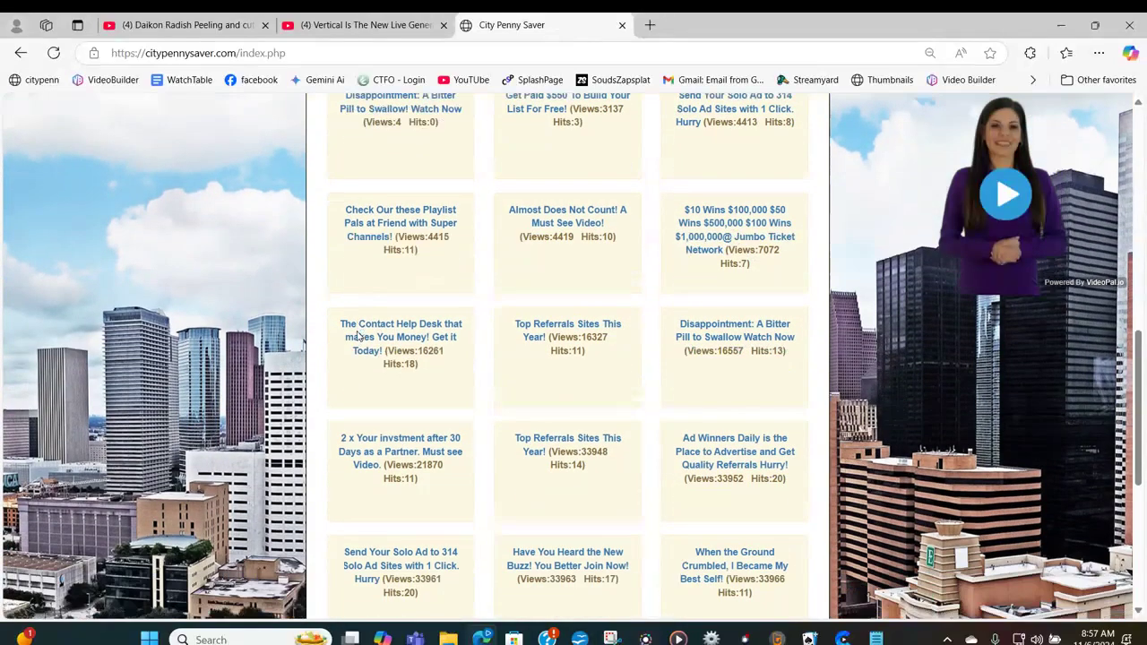
{"action": "left_click", "coordinate": [401, 224]}
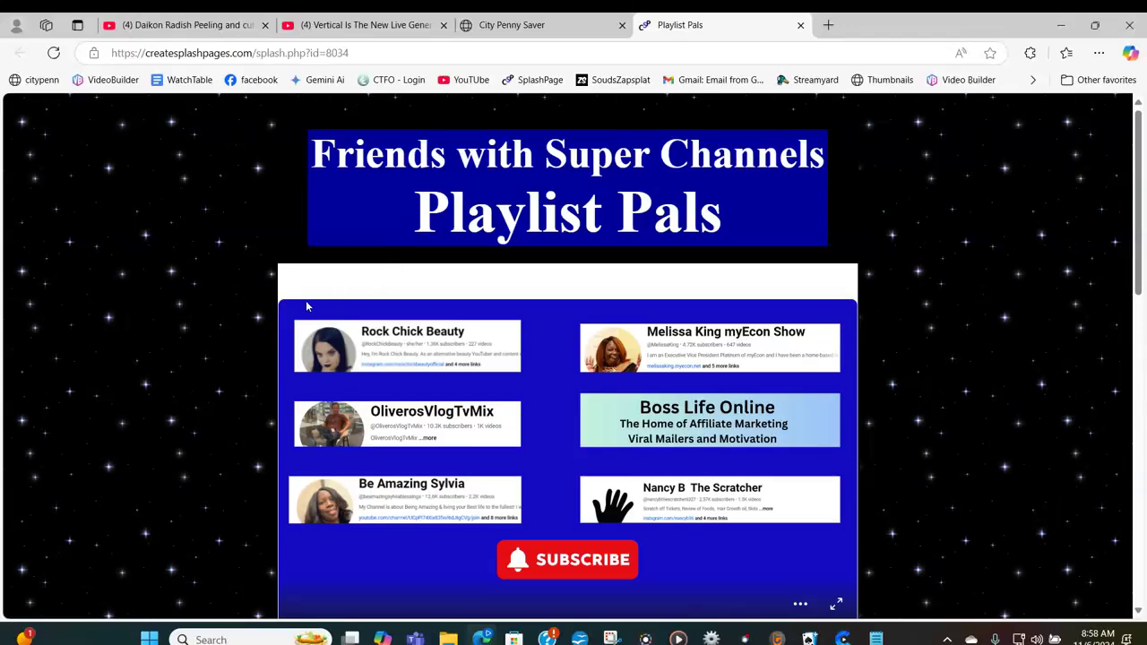
- Browse the Playlist Pals splash page, then close its tab
{"action": "scroll", "coordinate": [308, 305], "scroll_direction": "down", "scroll_amount": 4}
{"action": "scroll", "coordinate": [315, 296], "scroll_direction": "down", "scroll_amount": 6}
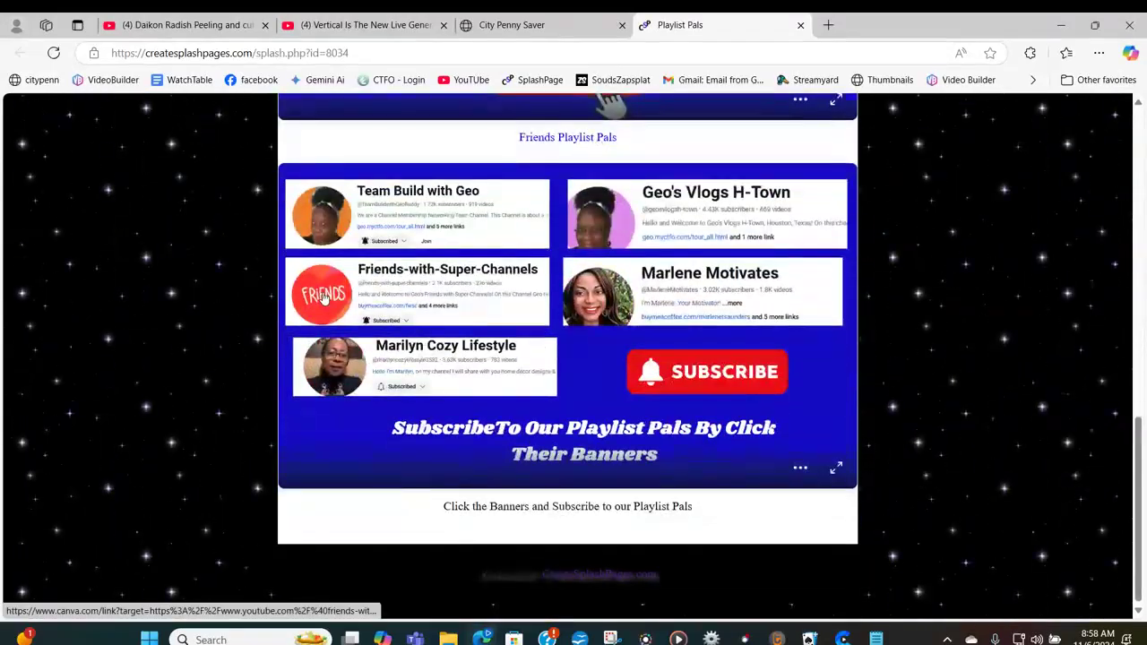
{"action": "scroll", "coordinate": [324, 301], "scroll_direction": "up", "scroll_amount": 7}
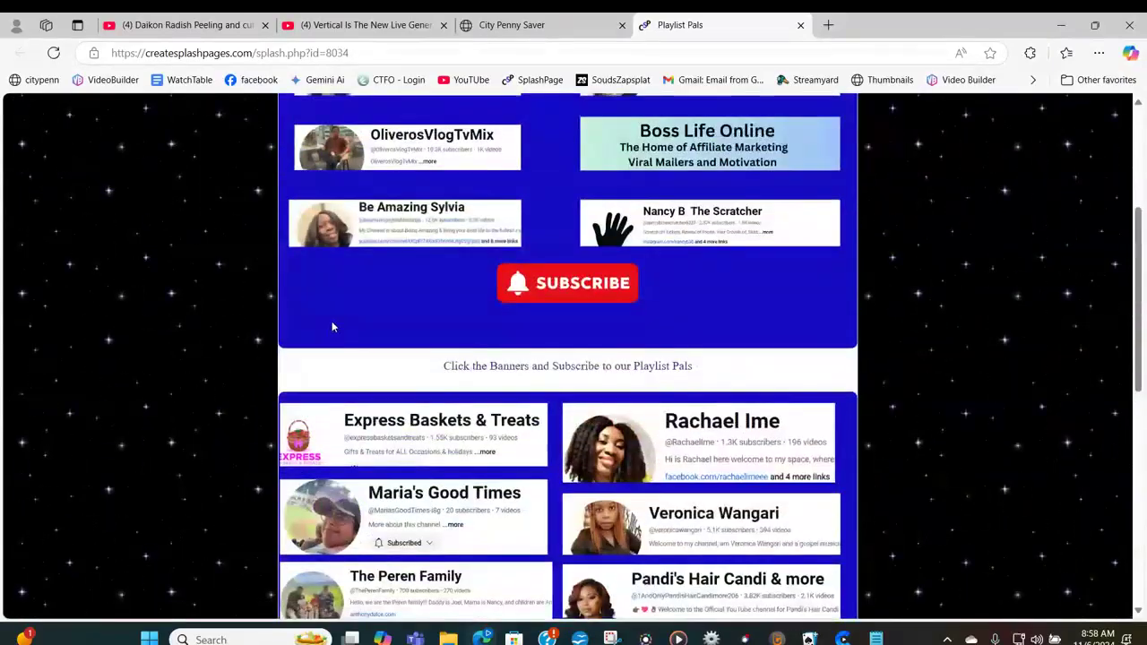
{"action": "scroll", "coordinate": [331, 327], "scroll_direction": "up", "scroll_amount": 3}
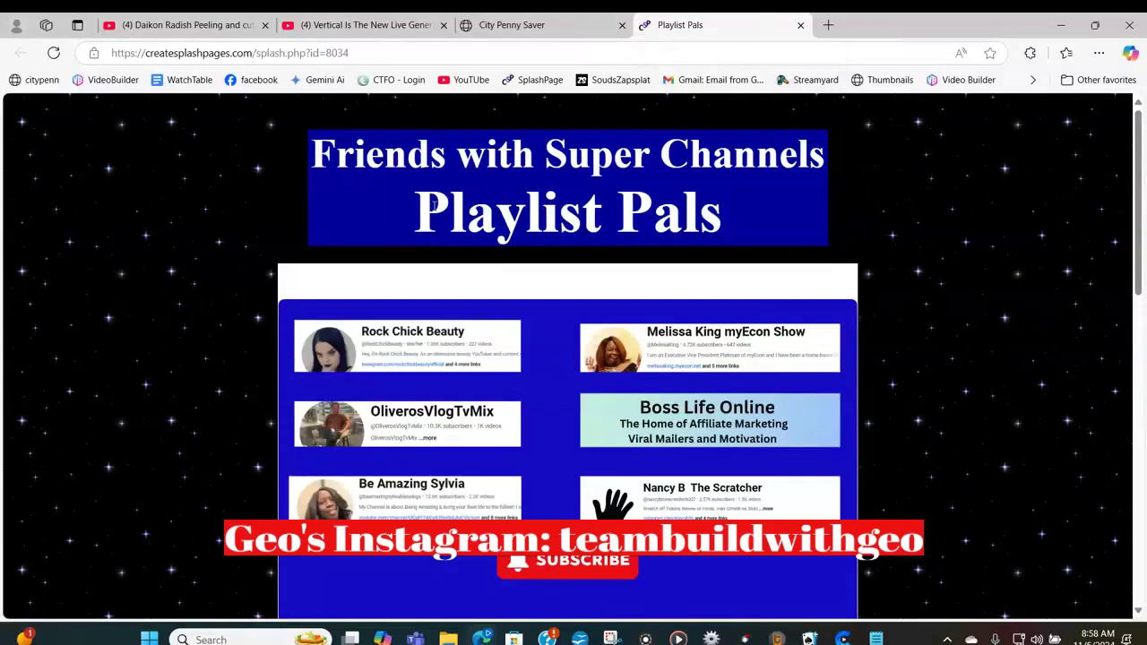
{"action": "left_click", "coordinate": [800, 25]}
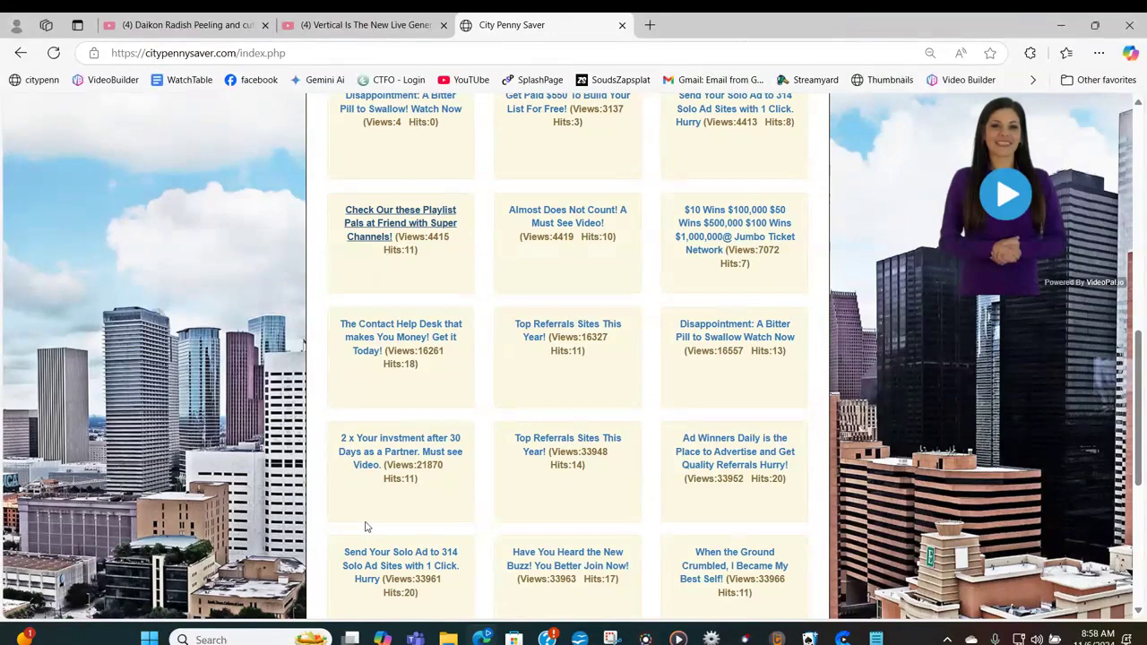
{"action": "scroll", "coordinate": [713, 350], "scroll_direction": "up", "scroll_amount": 1}
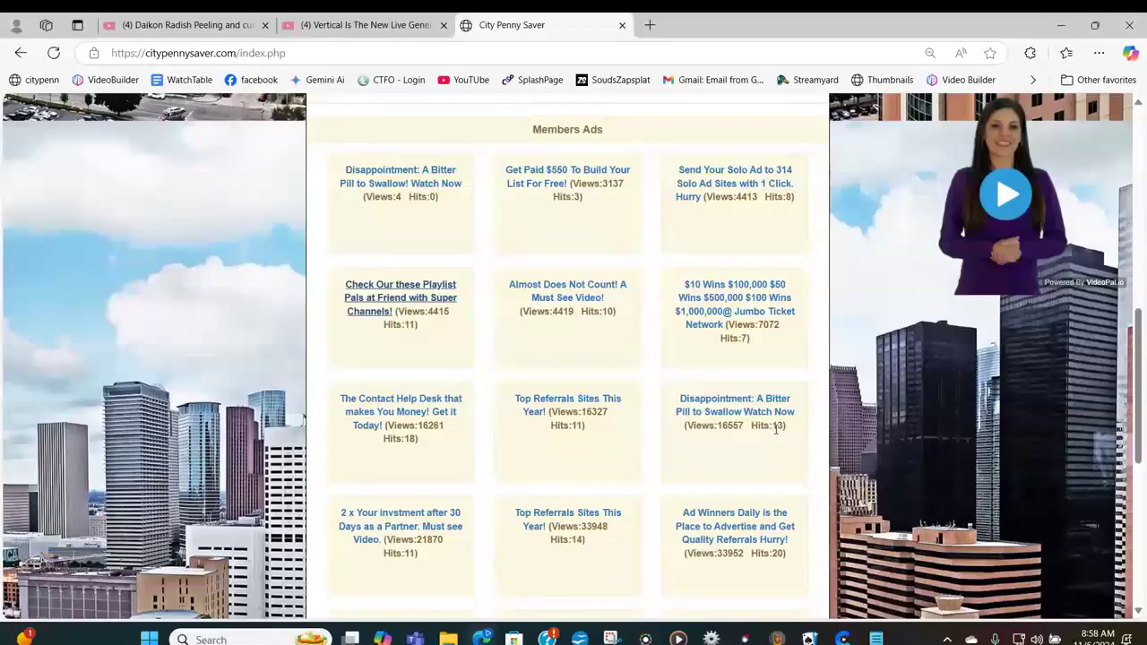
{"action": "scroll", "coordinate": [777, 429], "scroll_direction": "up", "scroll_amount": 1}
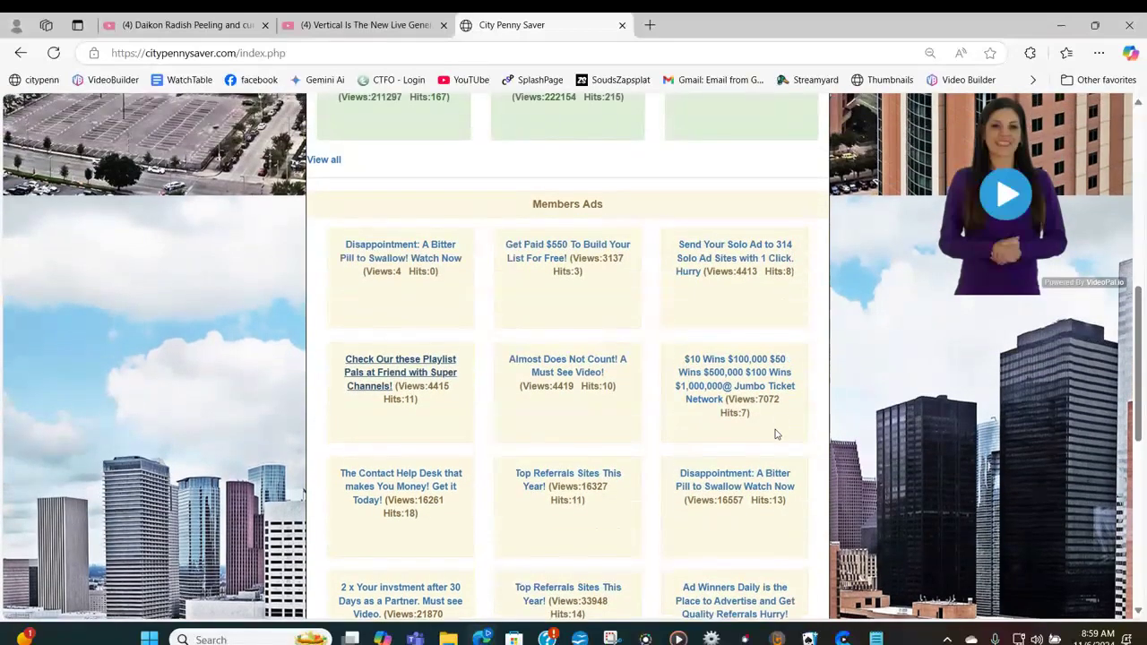
{"action": "scroll", "coordinate": [776, 434], "scroll_direction": "up", "scroll_amount": 6}
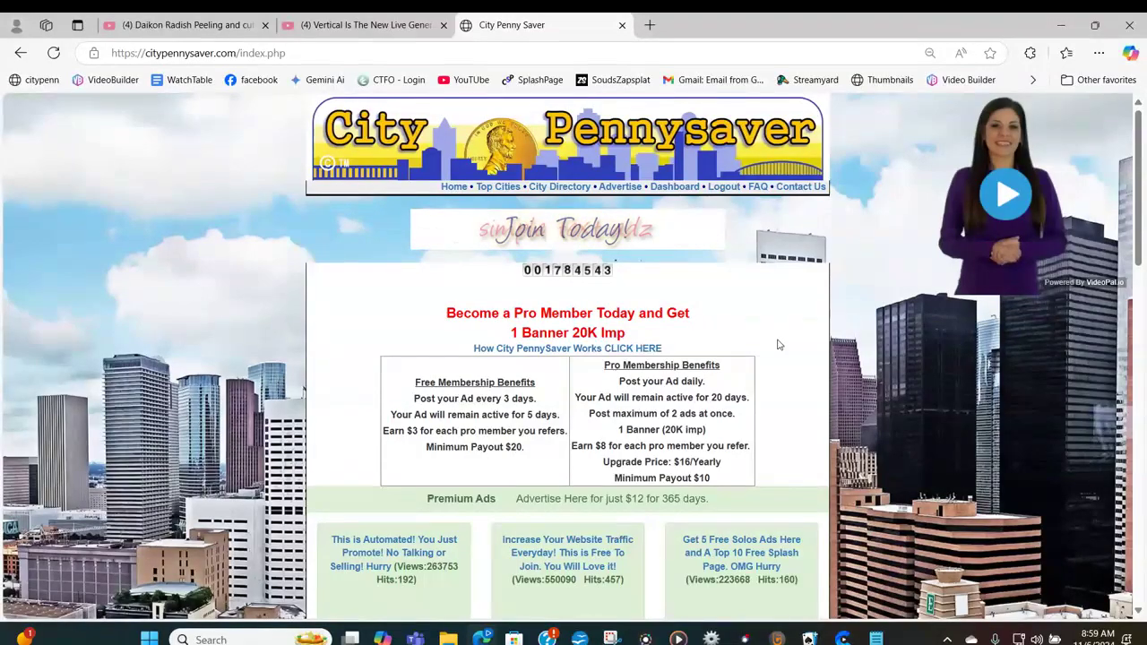
{"action": "scroll", "coordinate": [779, 358], "scroll_direction": "down", "scroll_amount": 4}
{"action": "scroll", "coordinate": [780, 362], "scroll_direction": "down", "scroll_amount": 2}
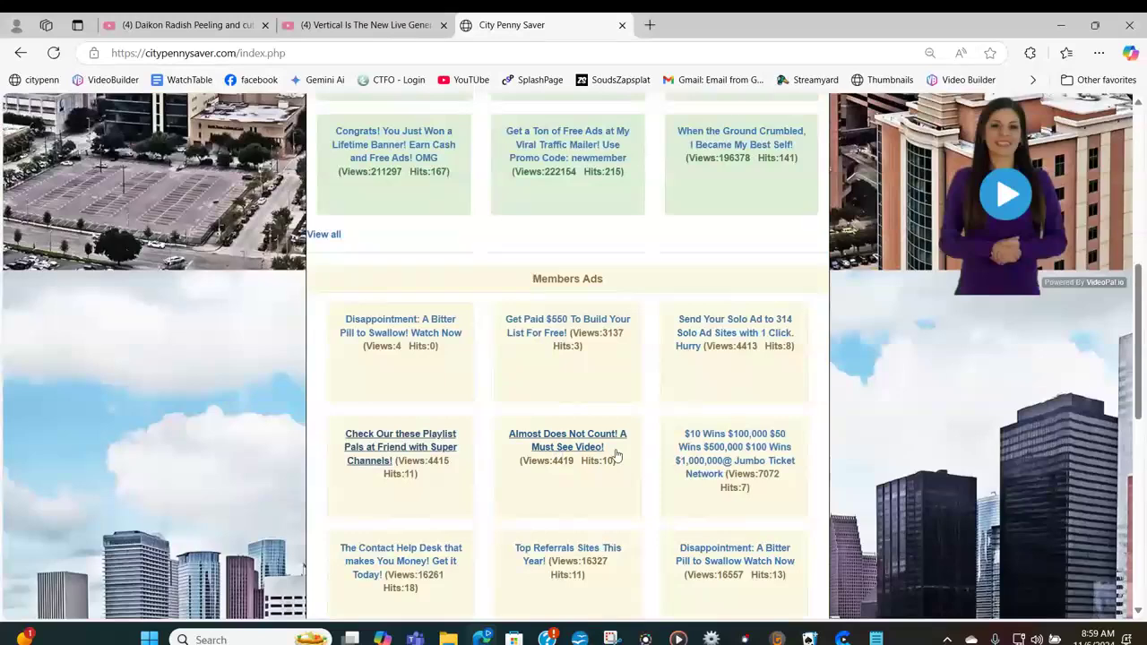